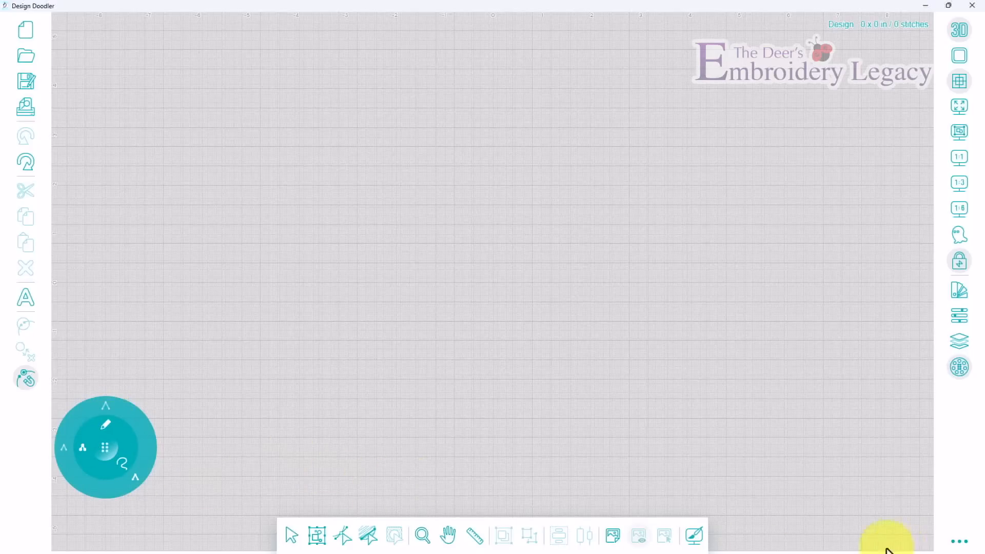
Step: Add Fill to the Brush tool's list in the general settings and remove it again
click(960, 548)
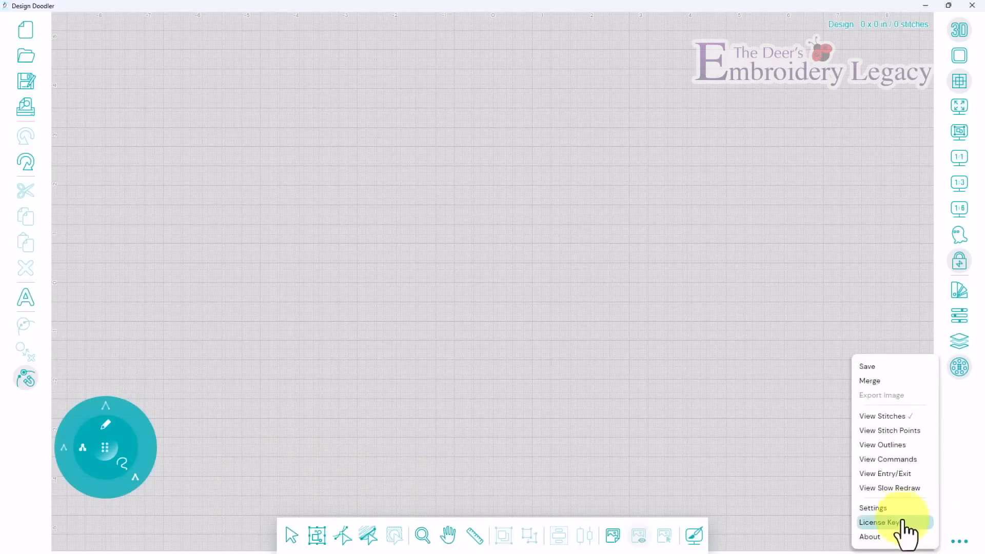
click(892, 507)
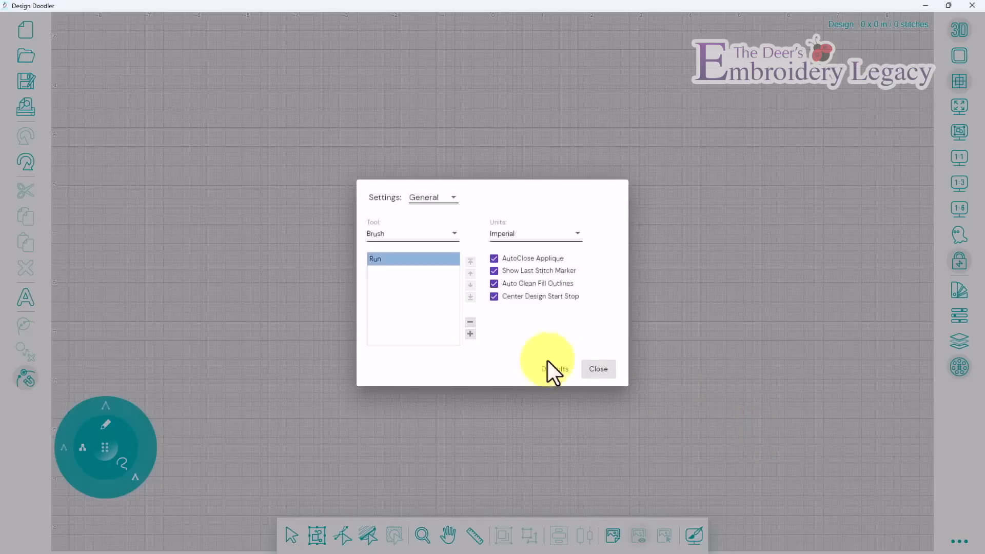
click(470, 334)
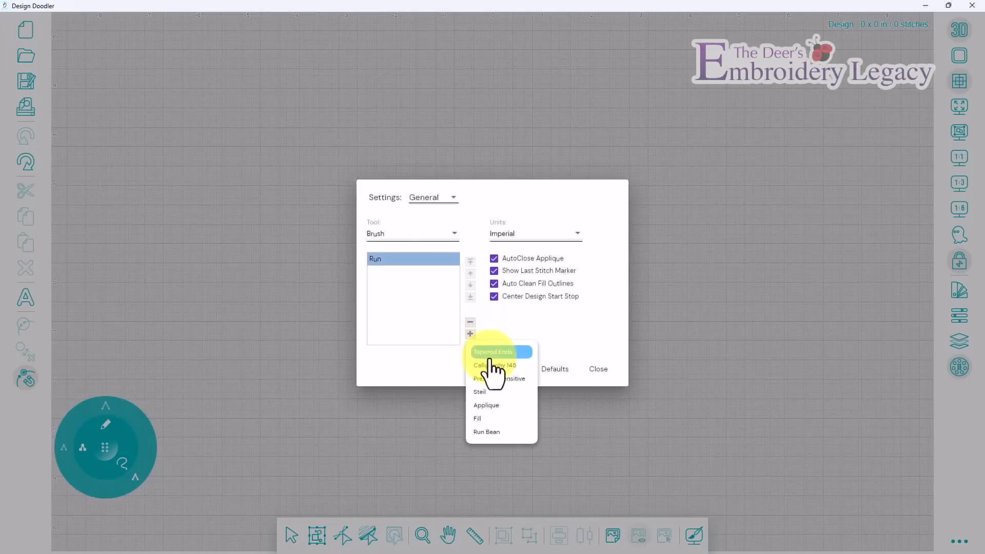
click(479, 418)
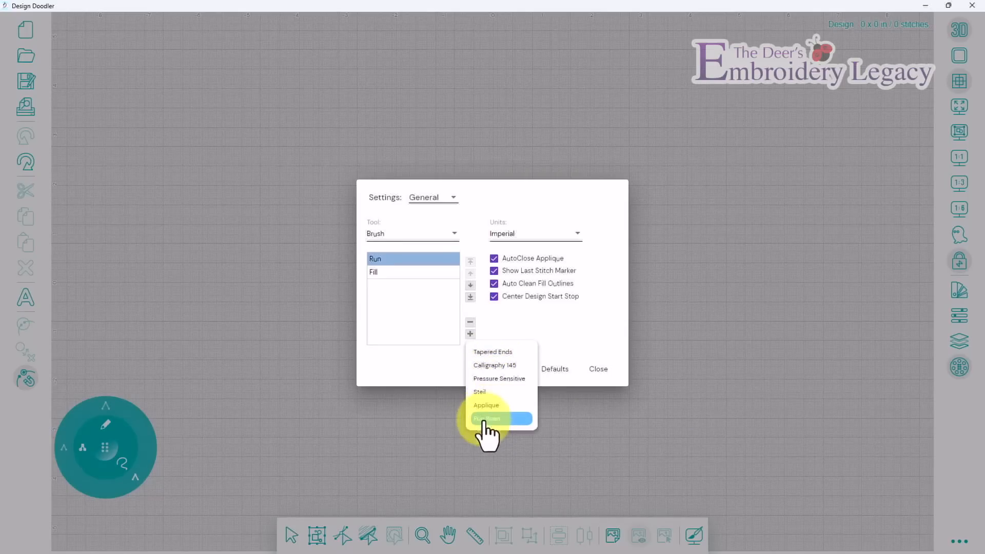
click(391, 273)
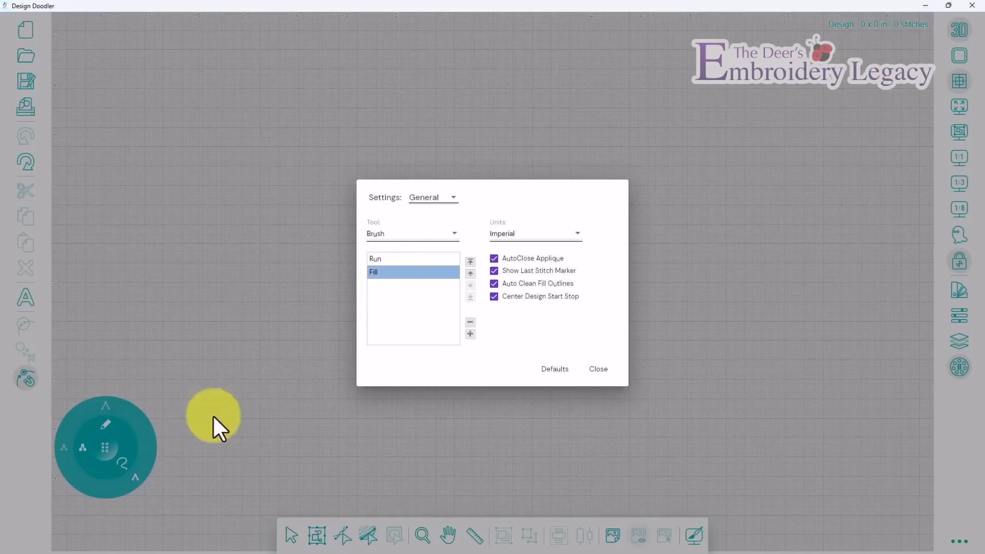
click(470, 322)
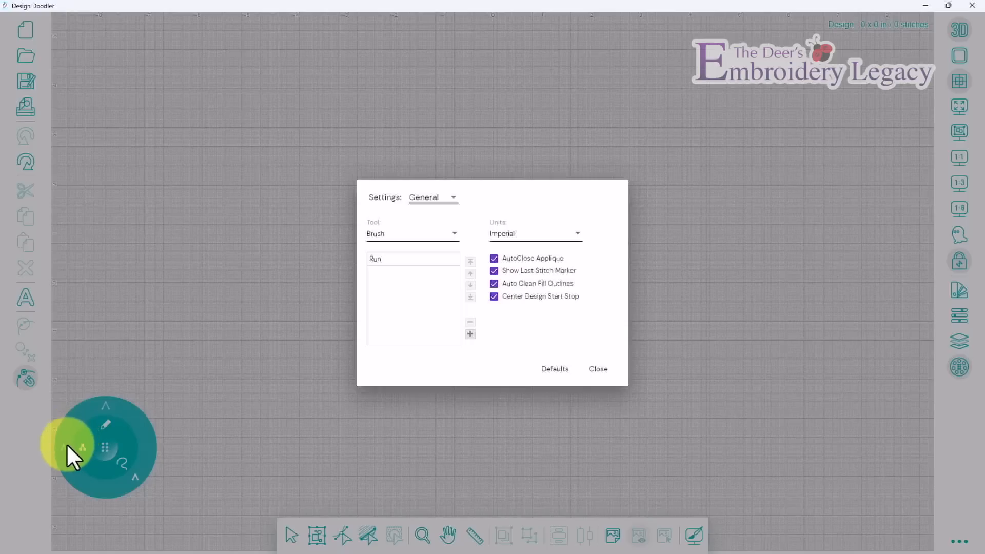
Step: Review the Stitch Length presets in the general settings and close the settings
click(451, 234)
click(383, 308)
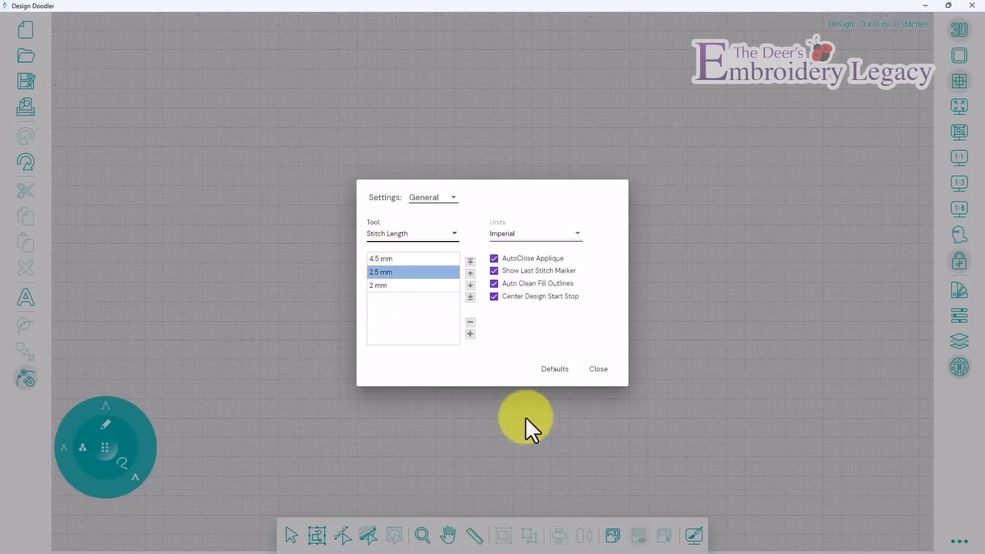
click(595, 372)
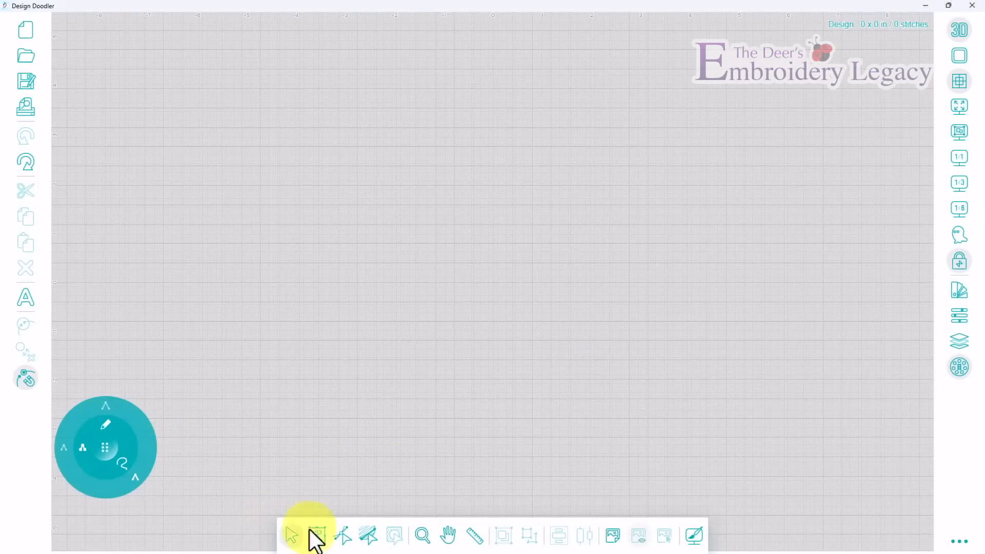
click(448, 536)
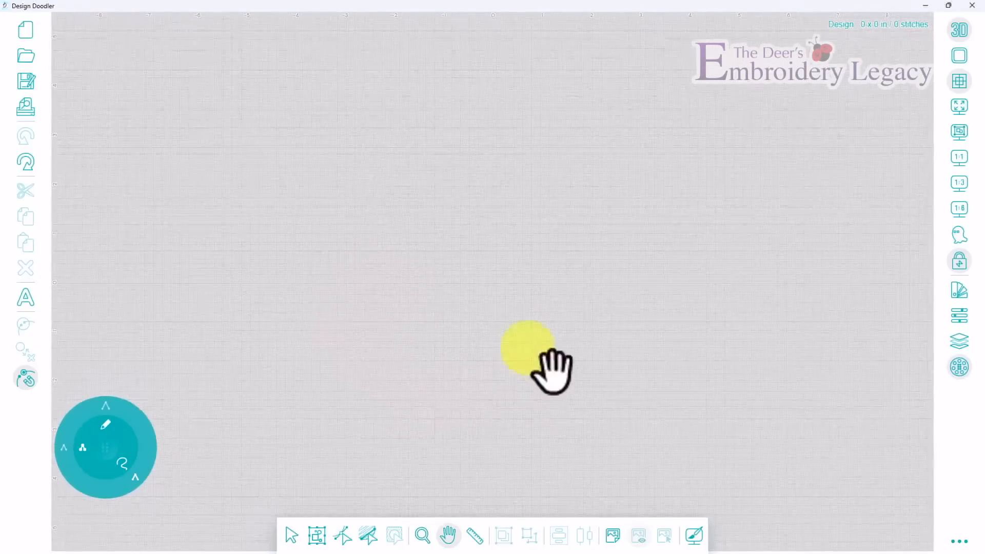
drag(341, 291, 328, 256)
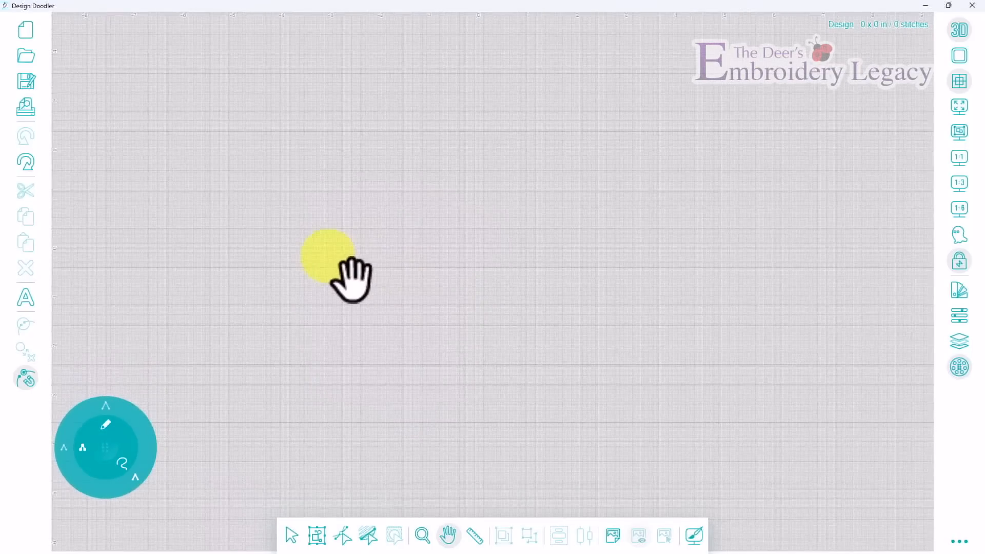
click(104, 451)
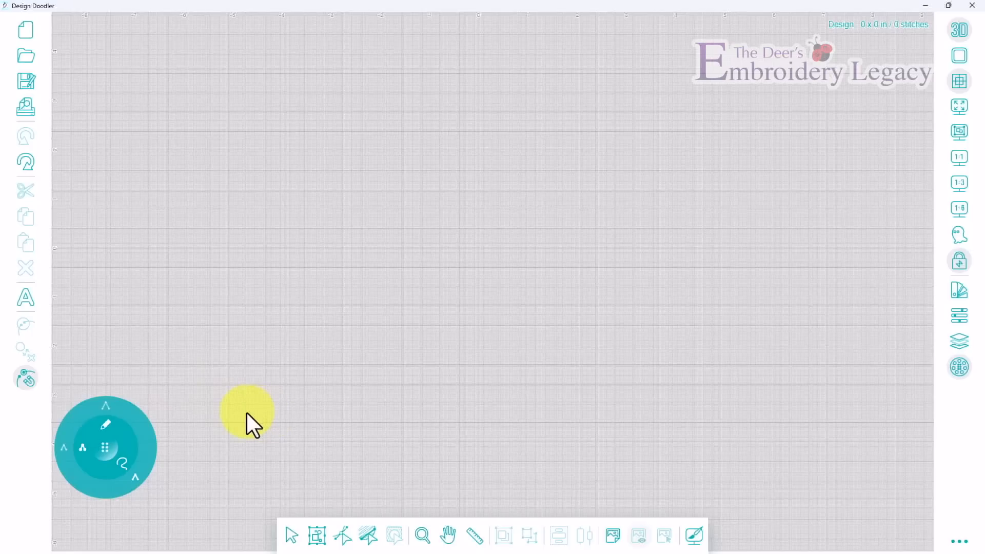
click(448, 536)
drag(472, 334, 396, 330)
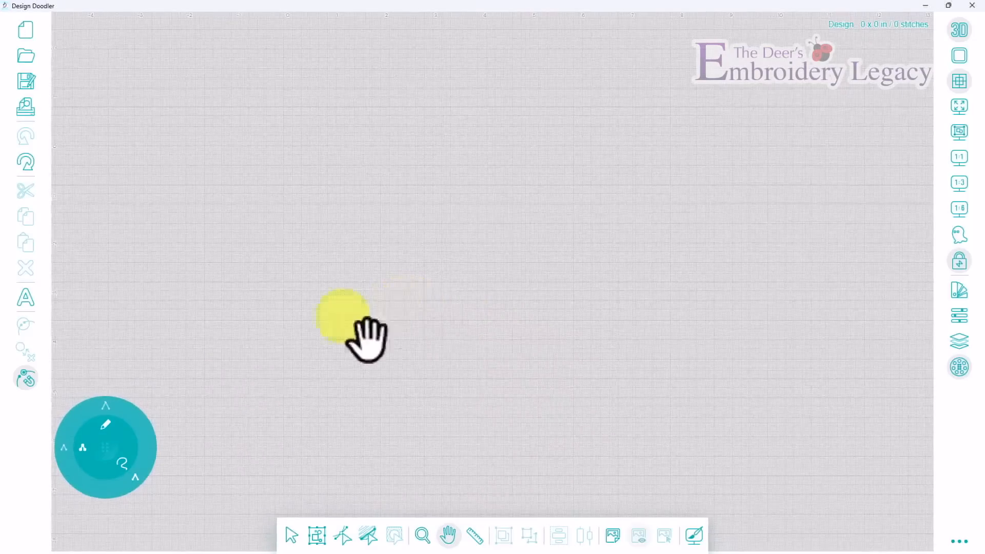
click(108, 451)
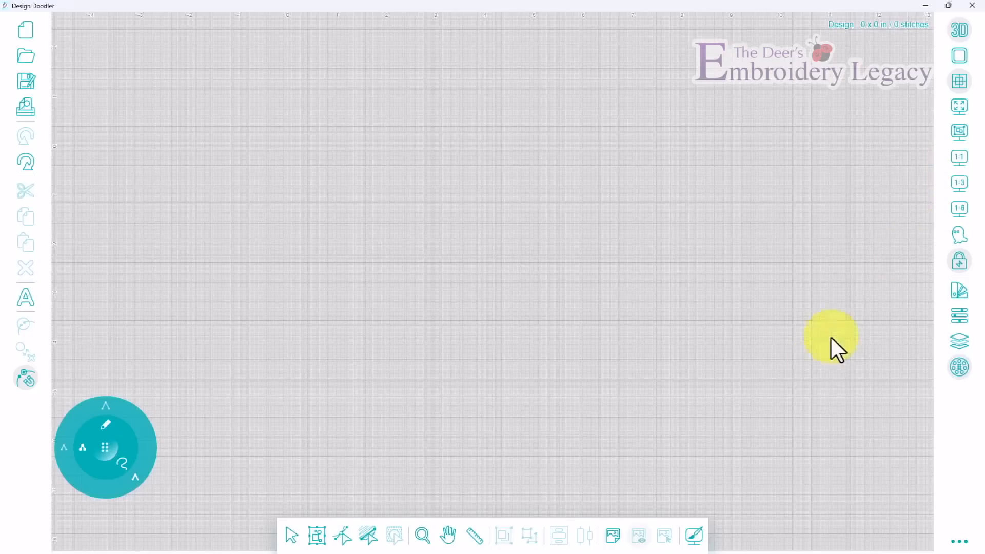
click(610, 539)
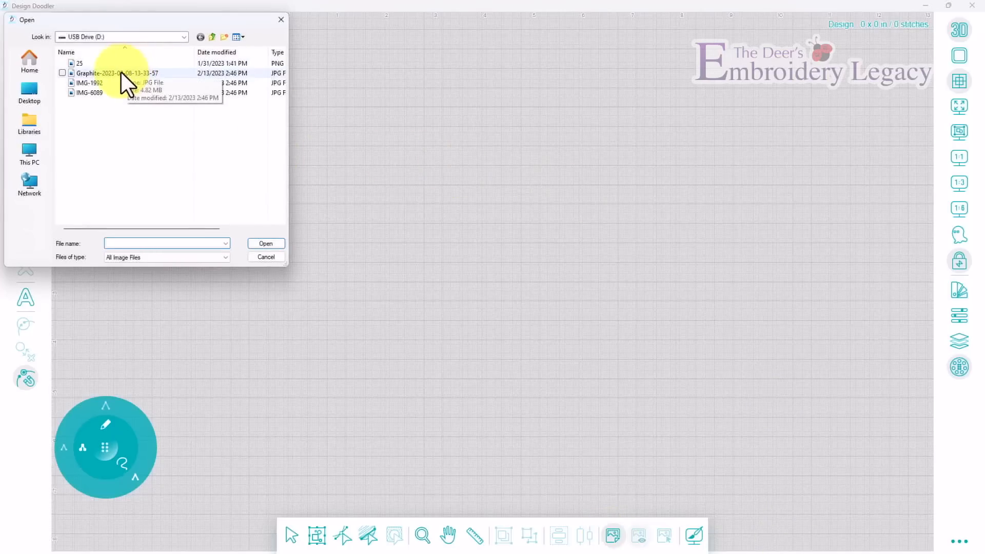
click(92, 73)
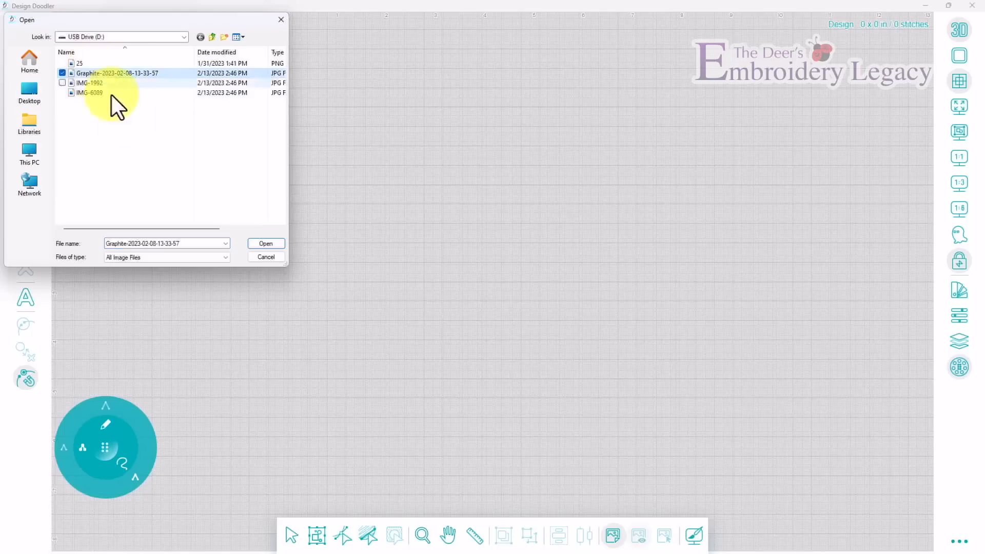
click(268, 244)
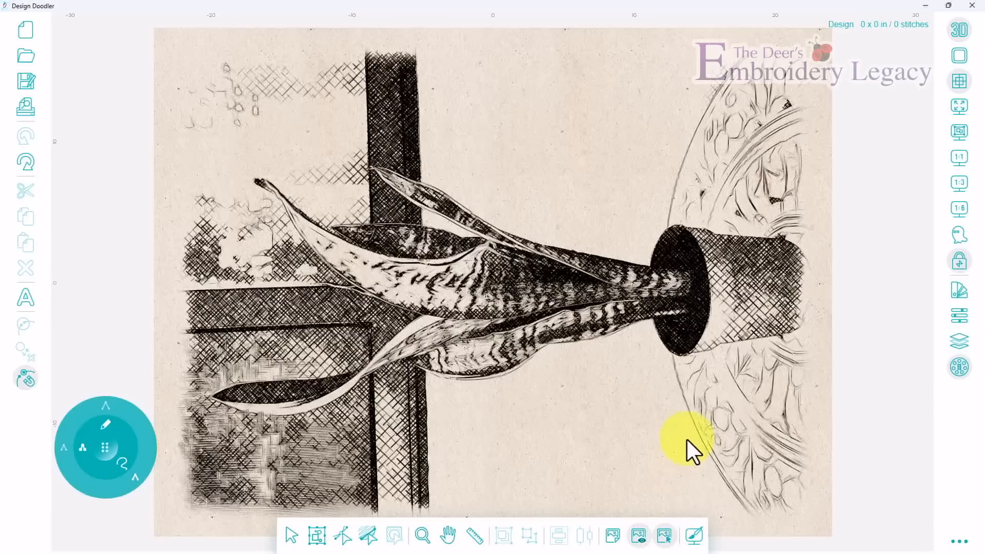
Step: Select the plant backdrop image and rotate it freehand by about 32° clockwise
click(681, 385)
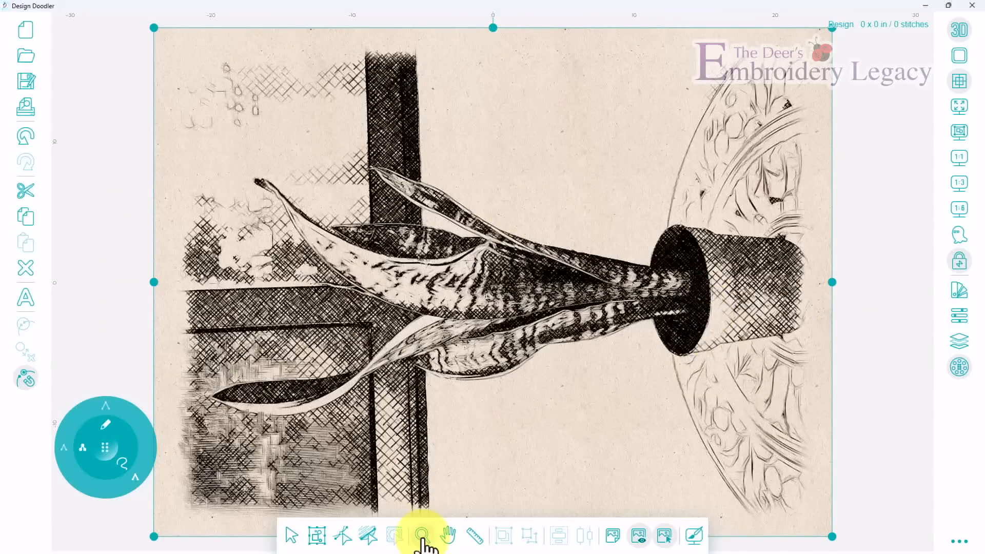
scroll(482, 413, up, 1)
scroll(483, 413, down, 2)
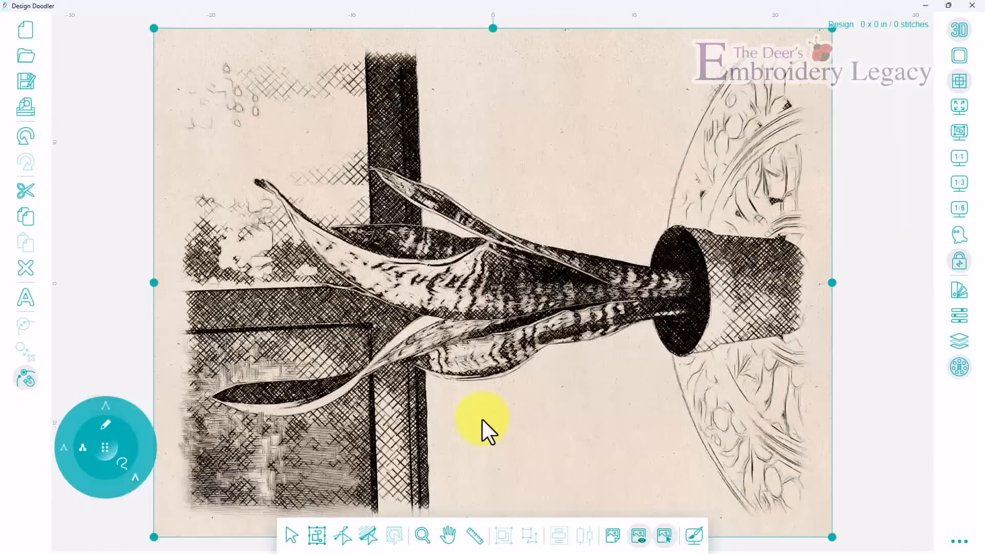
scroll(555, 332, up, 1)
scroll(555, 333, down, 1)
scroll(554, 334, down, 1)
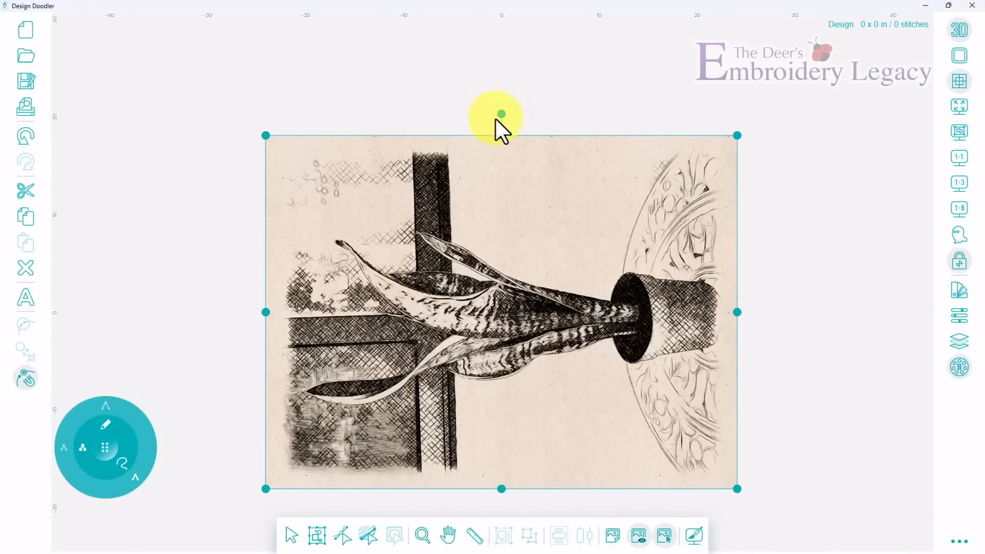
drag(500, 114, 616, 149)
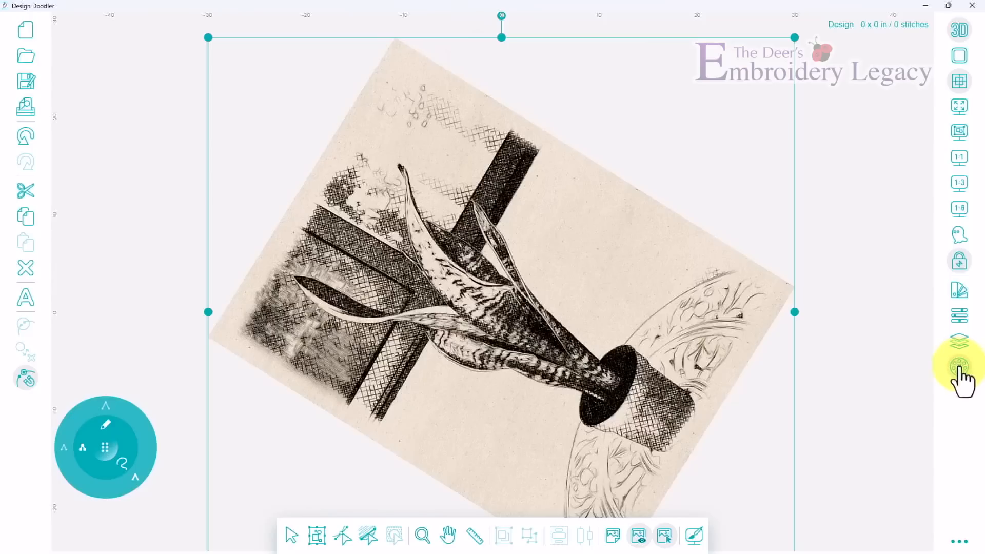
Step: Try thread color 3 from the color palette and settle on color 8
click(959, 292)
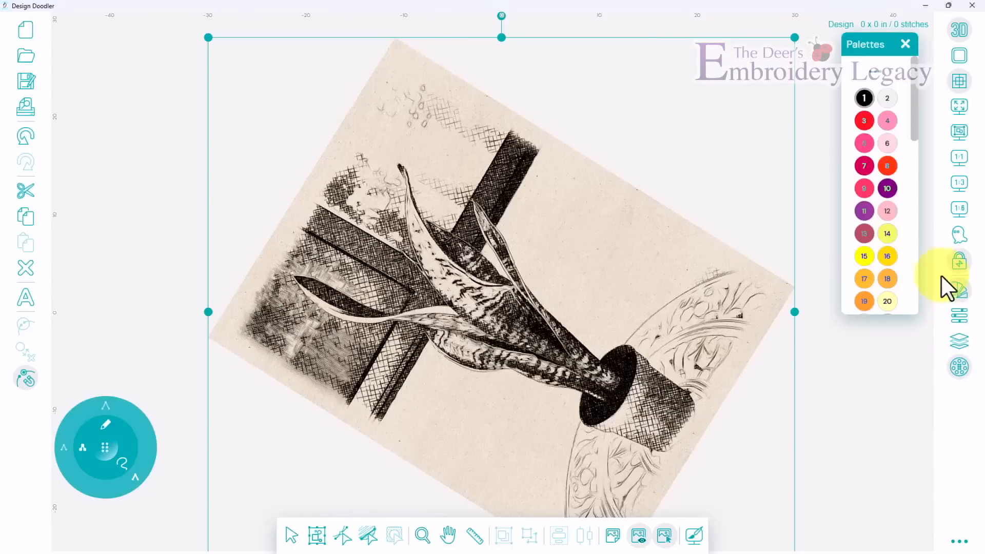
click(863, 122)
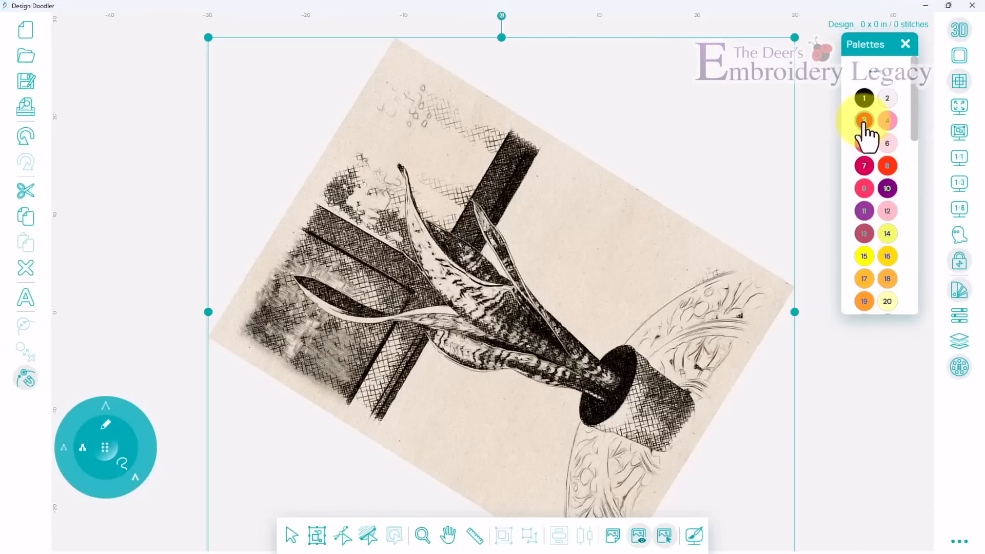
click(889, 168)
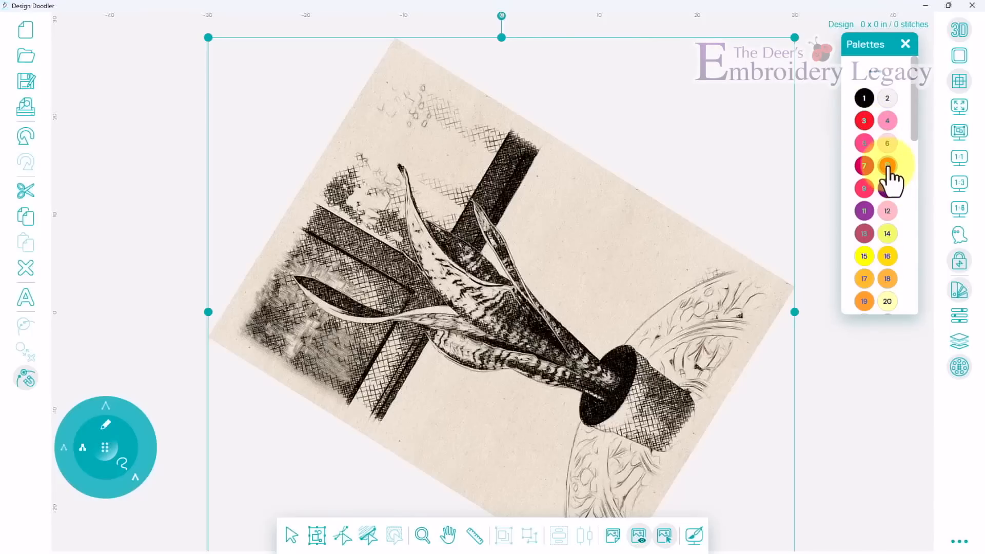
Step: Undo the freehand rotation and set the backdrop image's angle to 90° in its properties
click(960, 321)
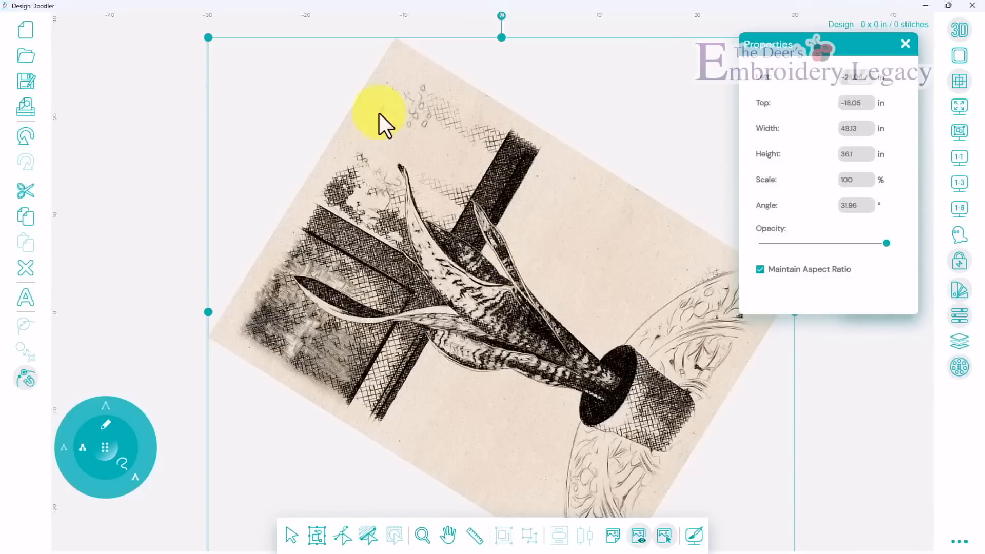
click(26, 140)
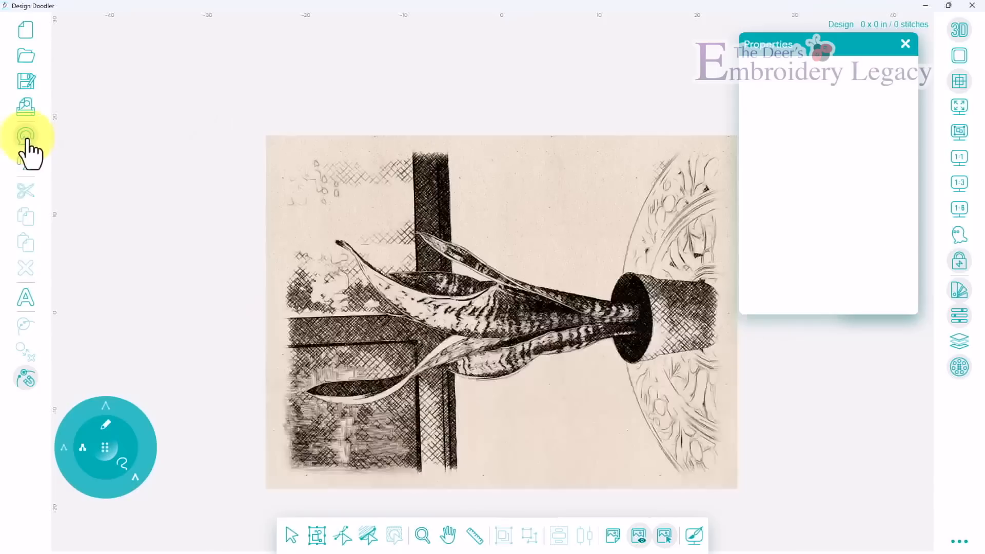
click(664, 535)
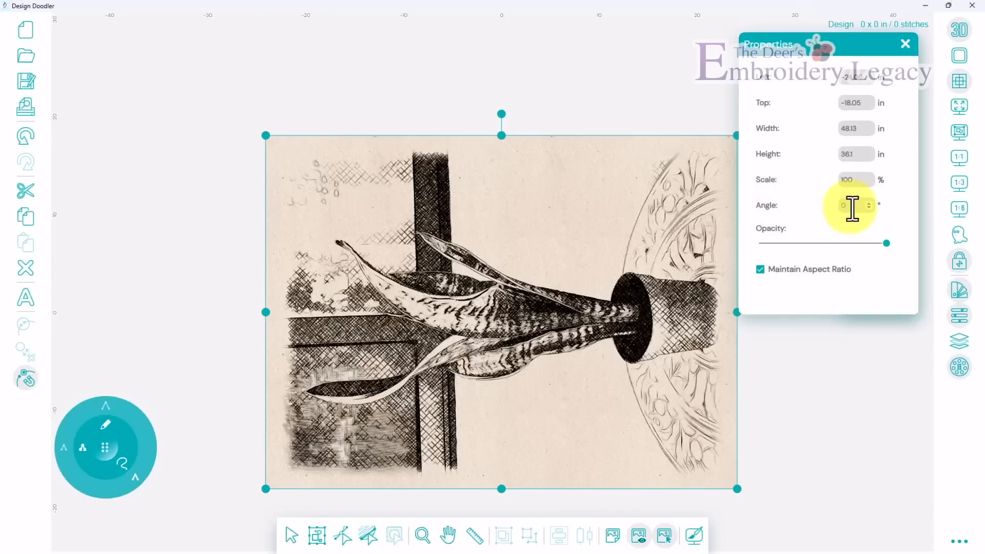
drag(852, 209, 831, 203)
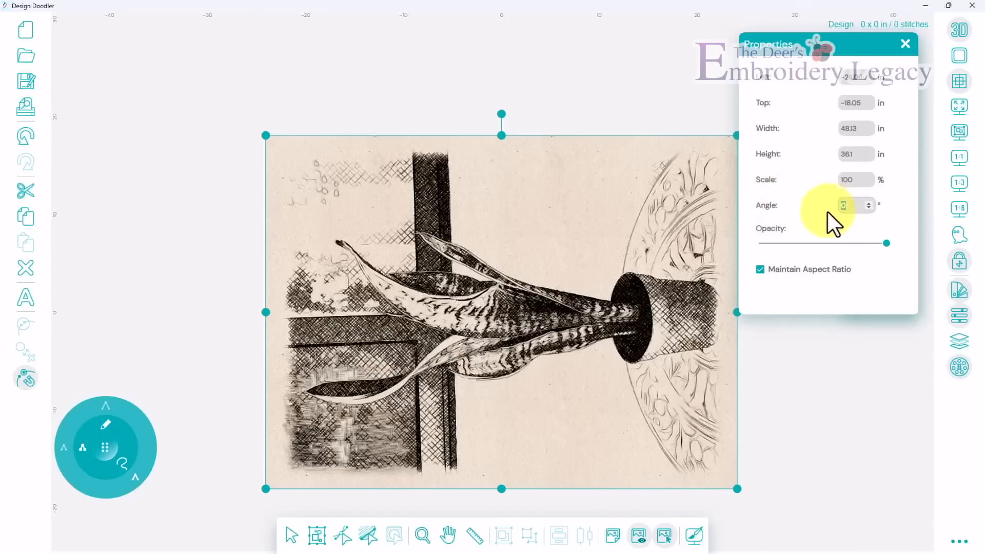
text(0)
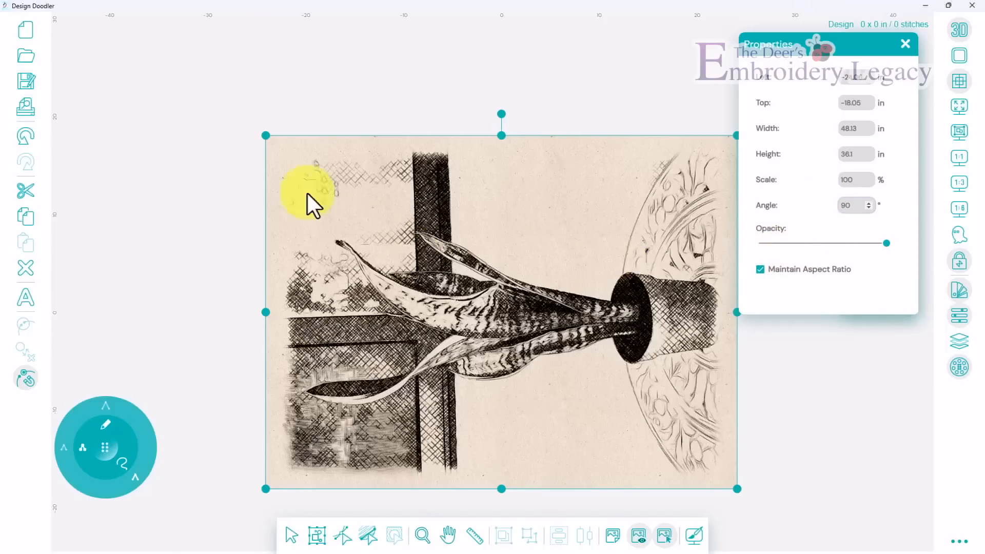
click(815, 250)
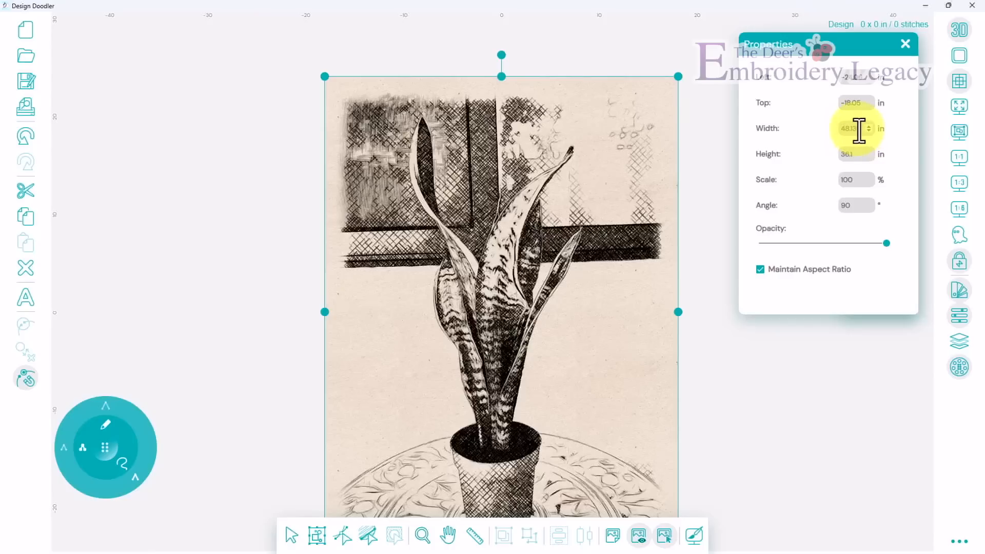
Step: Set the backdrop image's width to 4.75 in with the aspect ratio maintained
drag(854, 128, 832, 128)
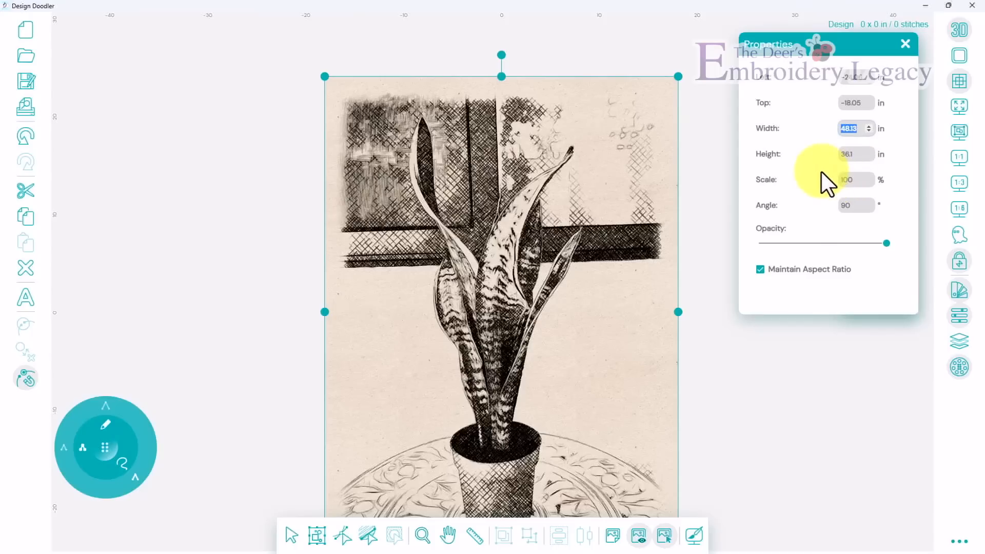
text(5)
drag(850, 127, 821, 120)
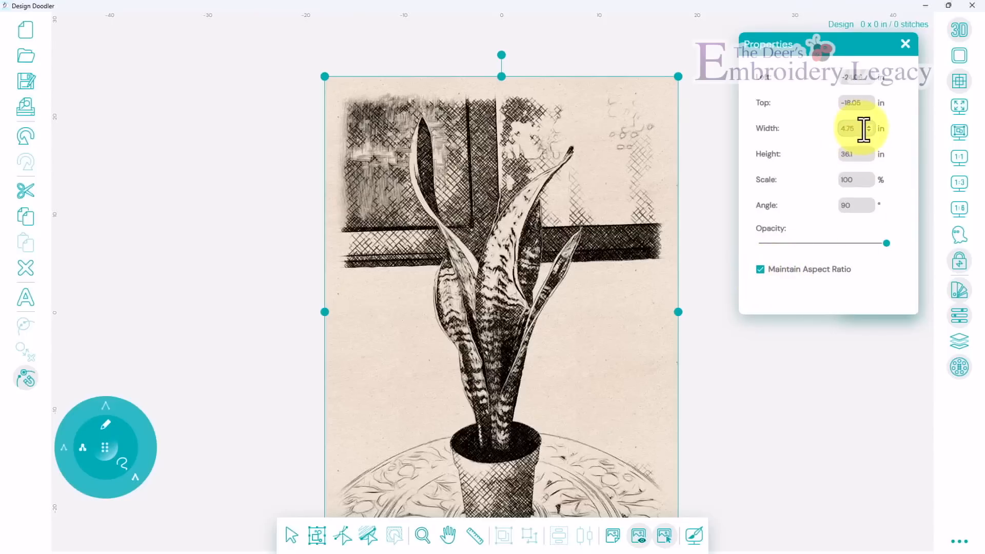
key(Return)
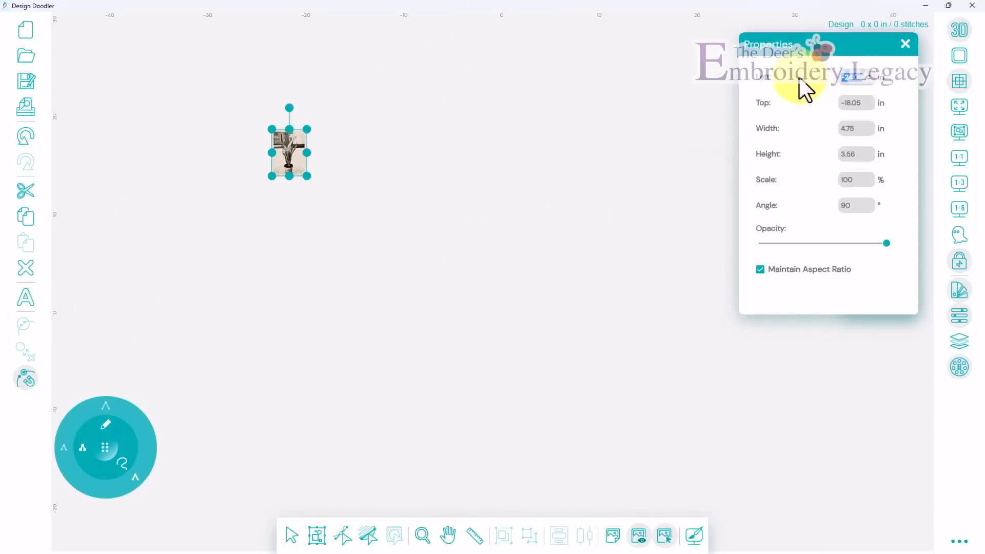
Step: Set the backdrop image's left and top positions to 0 in and deselect it
drag(862, 105, 809, 109)
text(0)
click(818, 115)
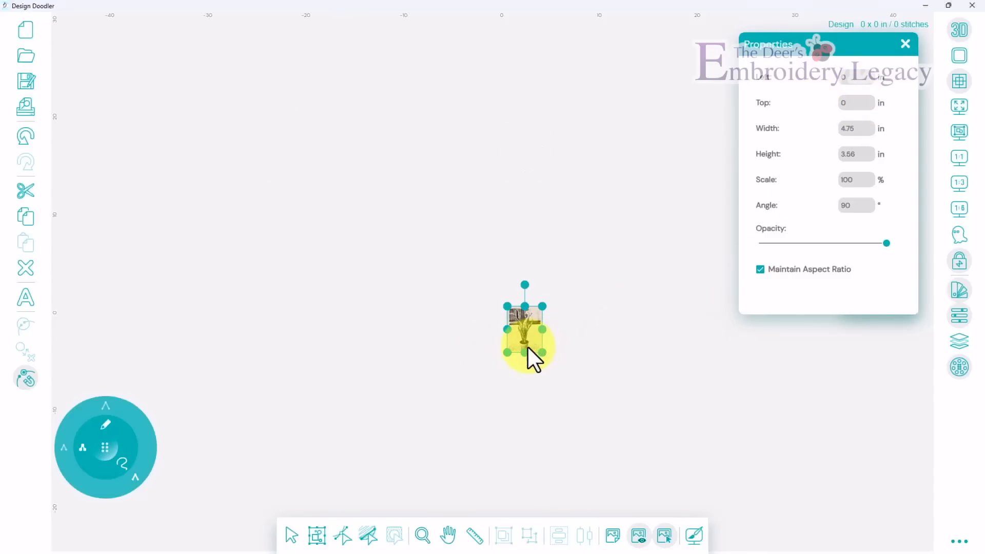
click(575, 415)
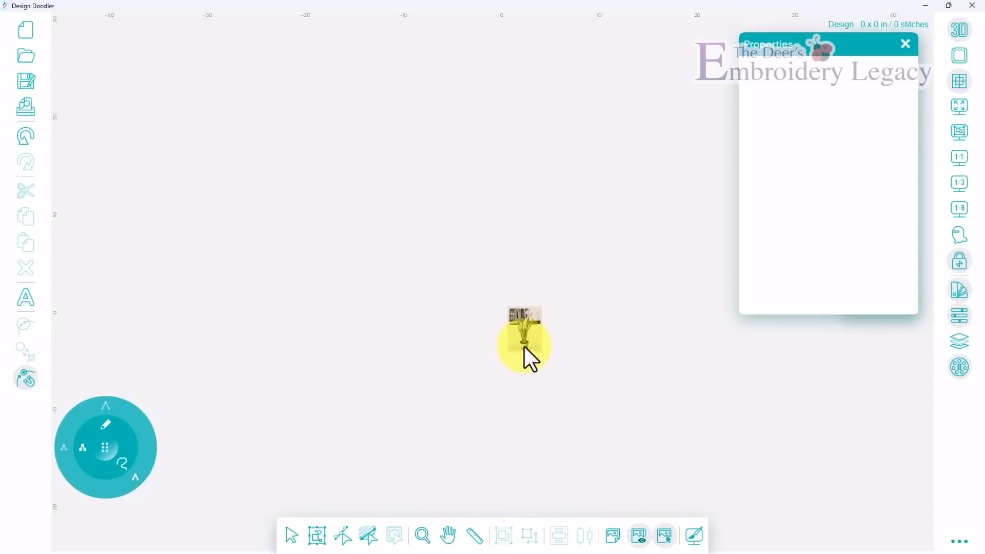
click(959, 107)
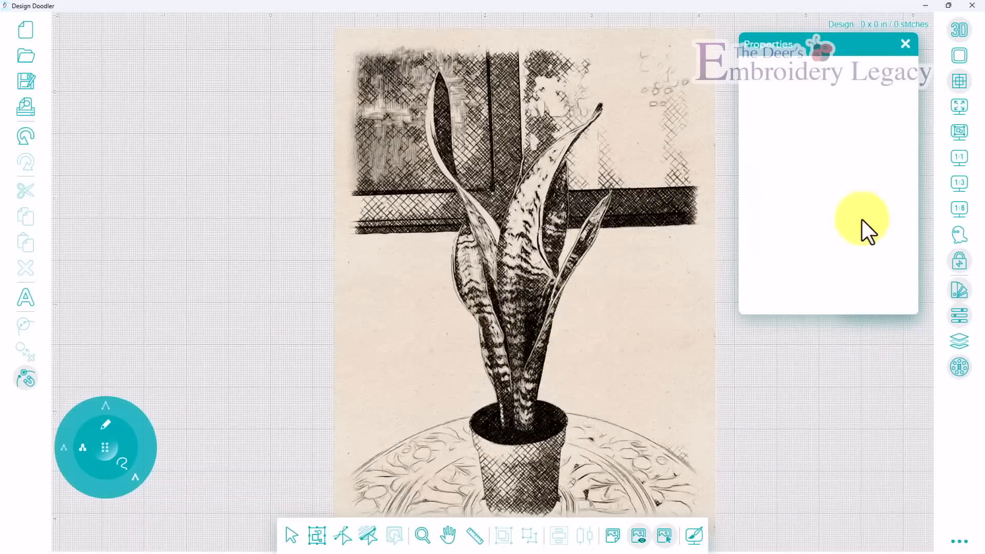
Step: Compare the backdrop at the 1:1, 1:3 and 1:6 view scales and settle on 1:3
click(958, 159)
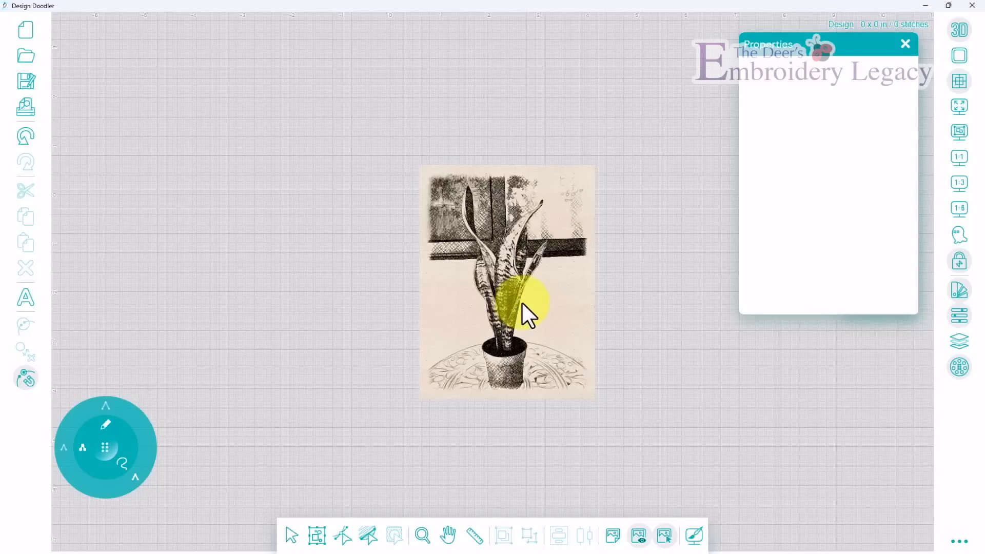
click(959, 185)
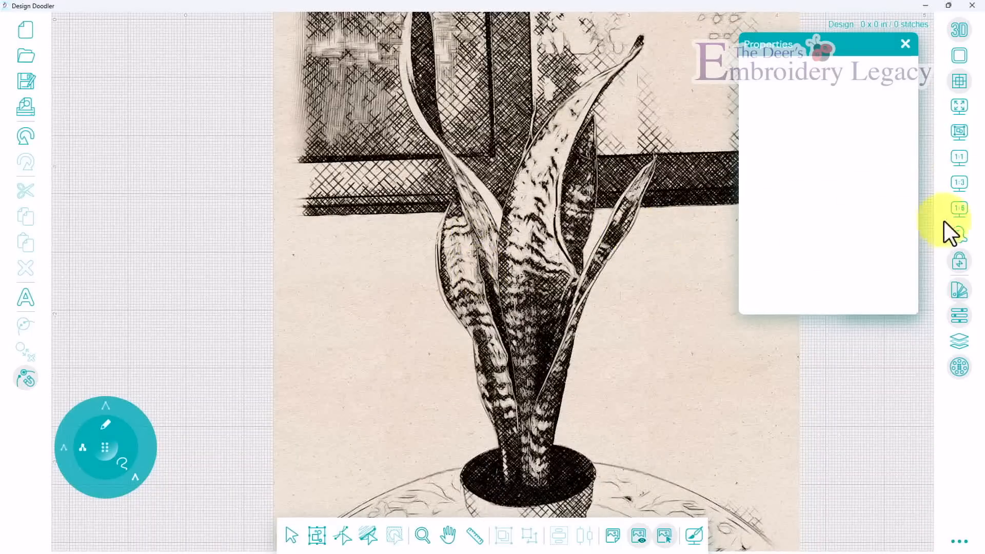
click(963, 216)
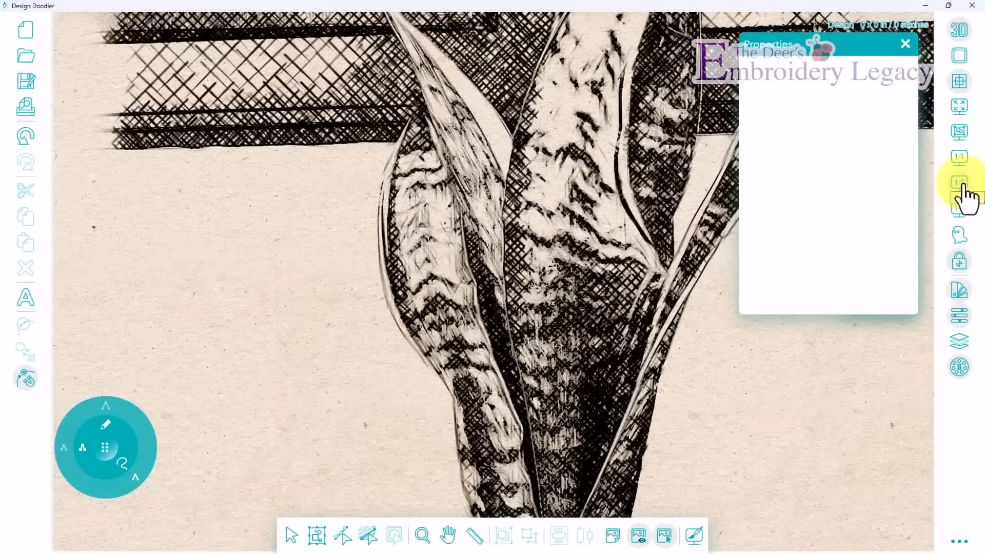
click(962, 184)
click(960, 209)
click(958, 188)
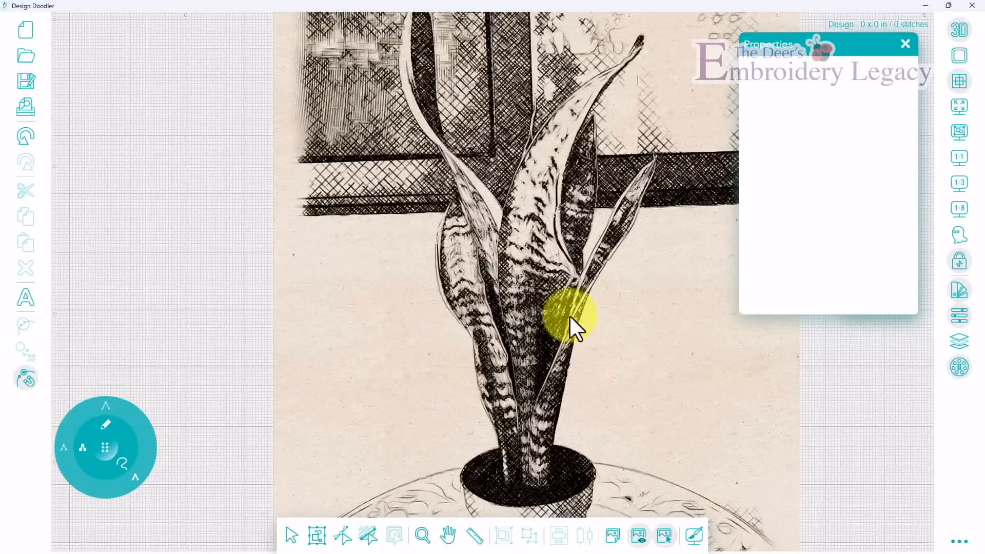
Step: Use the Zoom tool to inspect the leaves and pot at several magnifications and finish at the 1:6 view scale
click(422, 537)
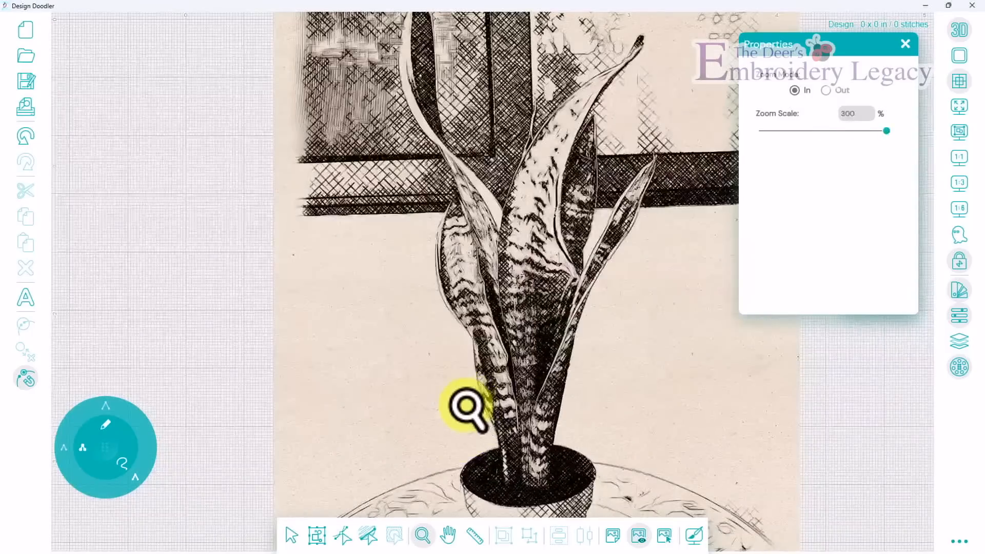
click(465, 411)
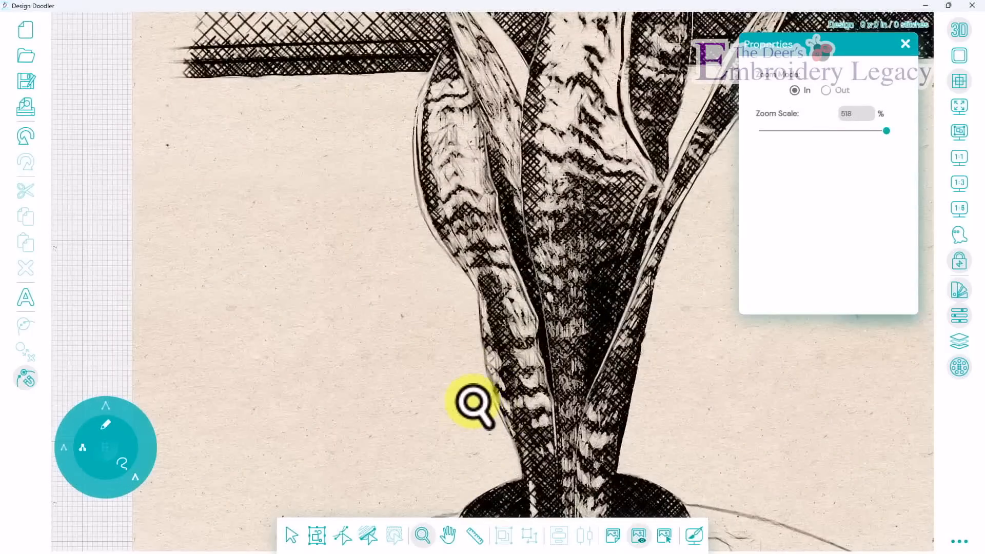
click(652, 157)
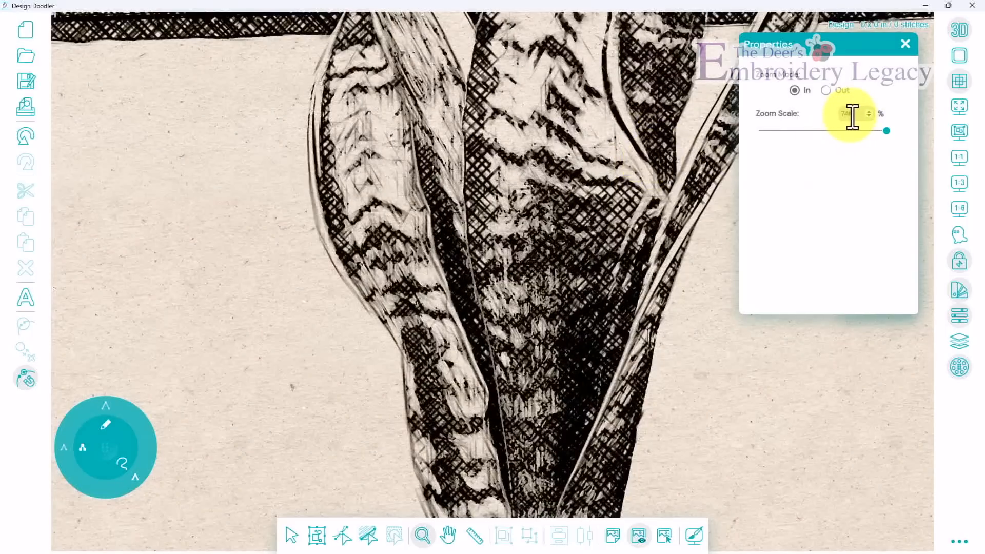
scroll(628, 166, down, 2)
scroll(622, 182, down, 1)
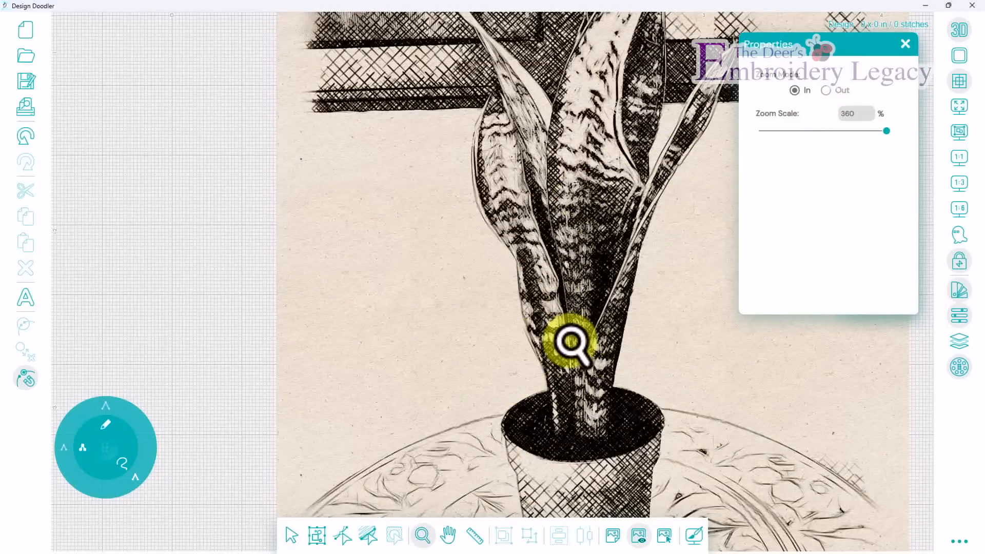
scroll(571, 343, up, 1)
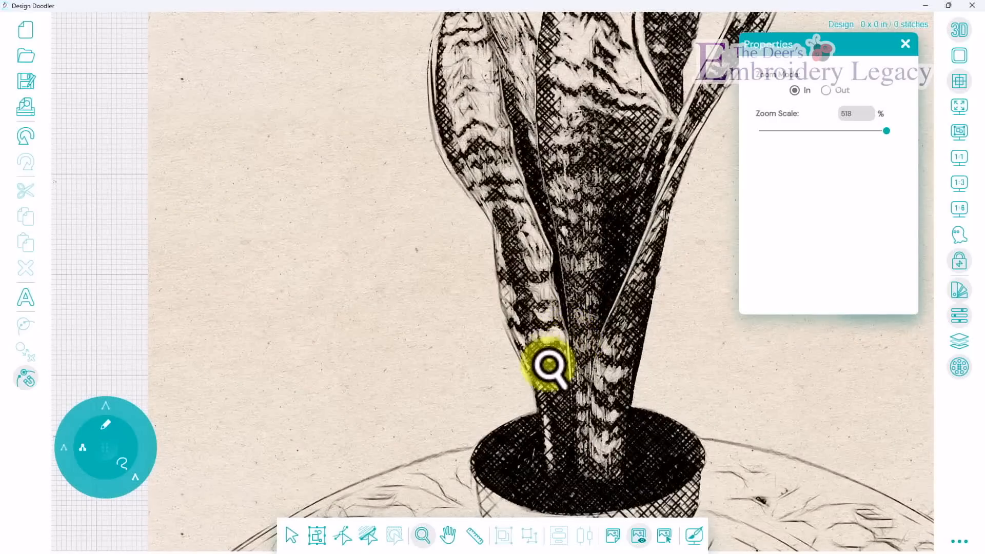
click(959, 209)
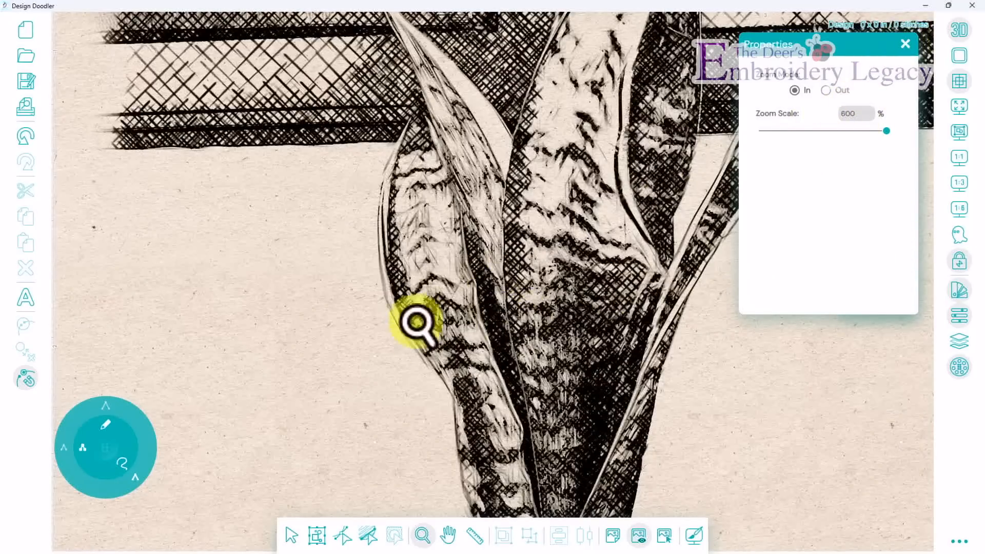
Step: Select the backdrop image and reduce its opacity to about one third in its properties
click(906, 44)
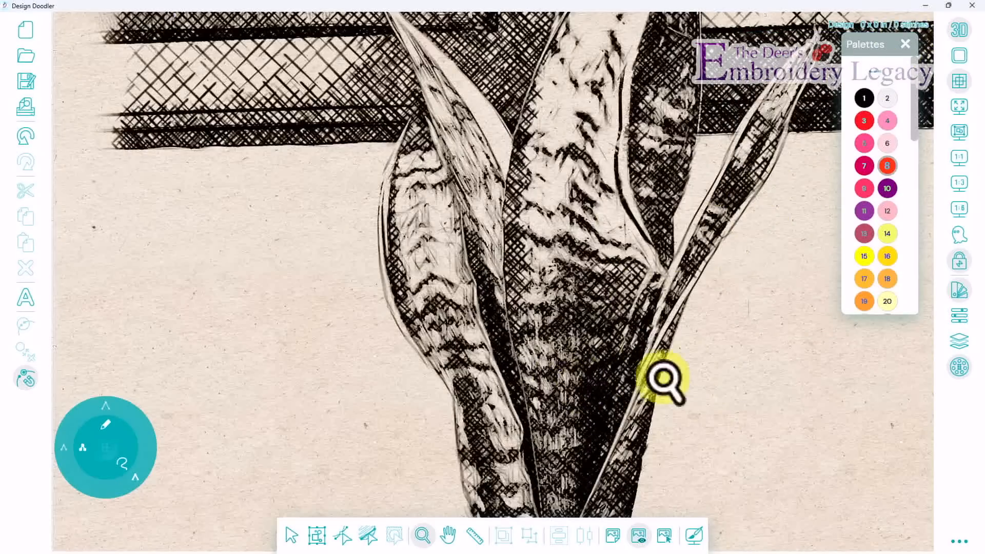
click(664, 536)
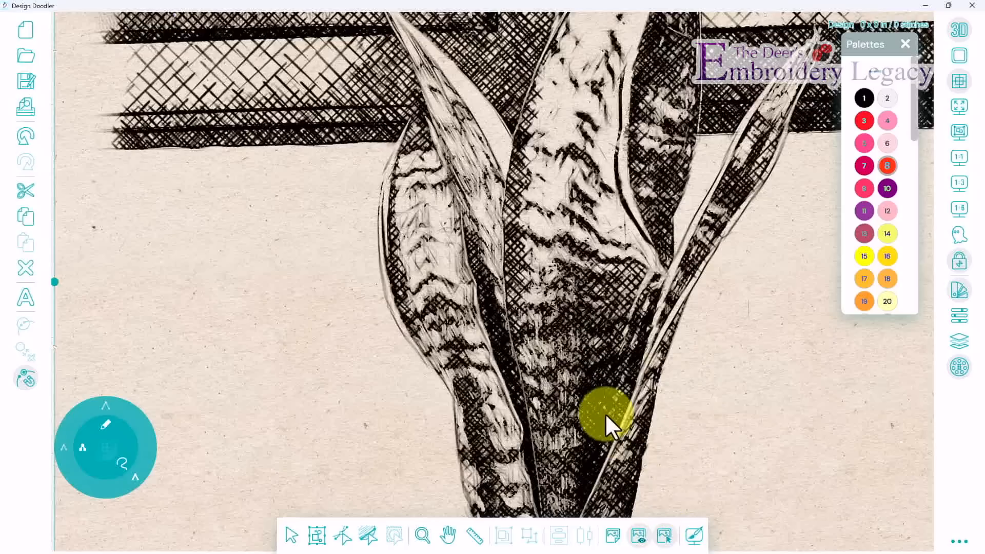
click(959, 317)
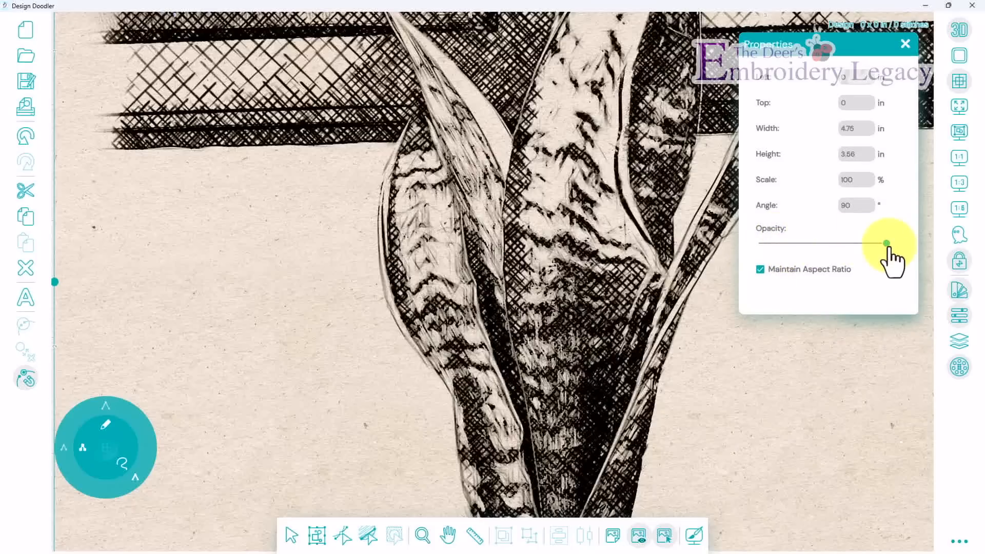
drag(886, 246, 804, 245)
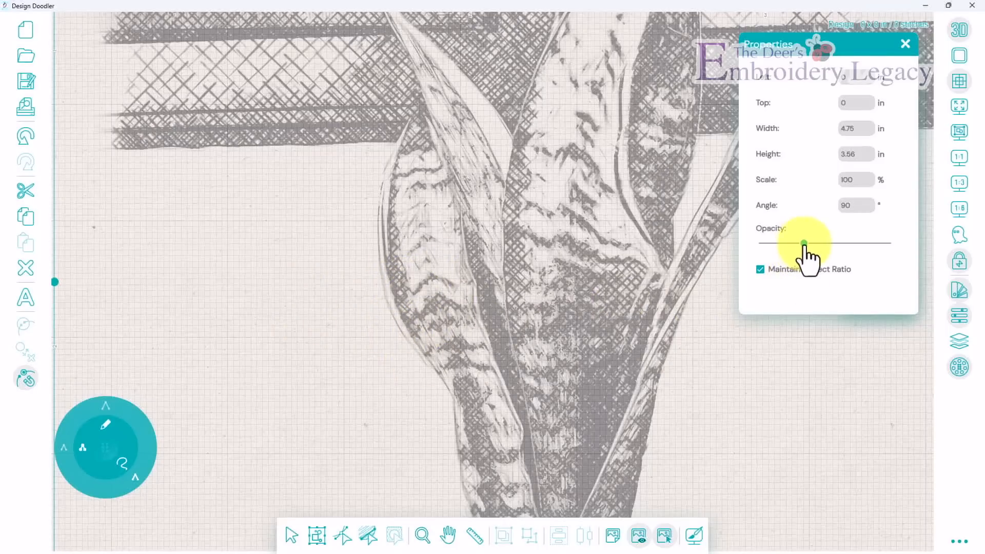
mouse_move(804, 243)
mouse_down()
mouse_move(791, 243)
mouse_move(803, 244)
mouse_up()
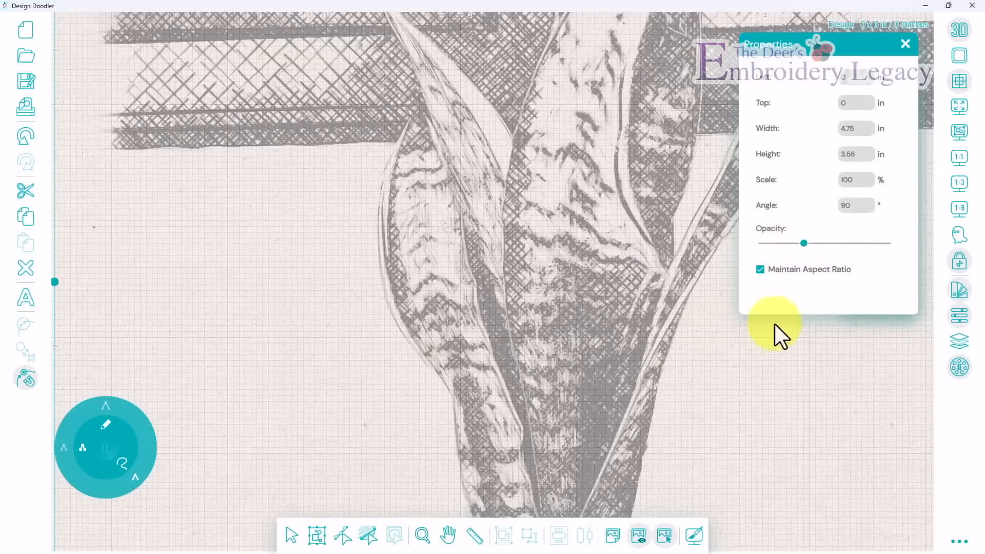
click(905, 45)
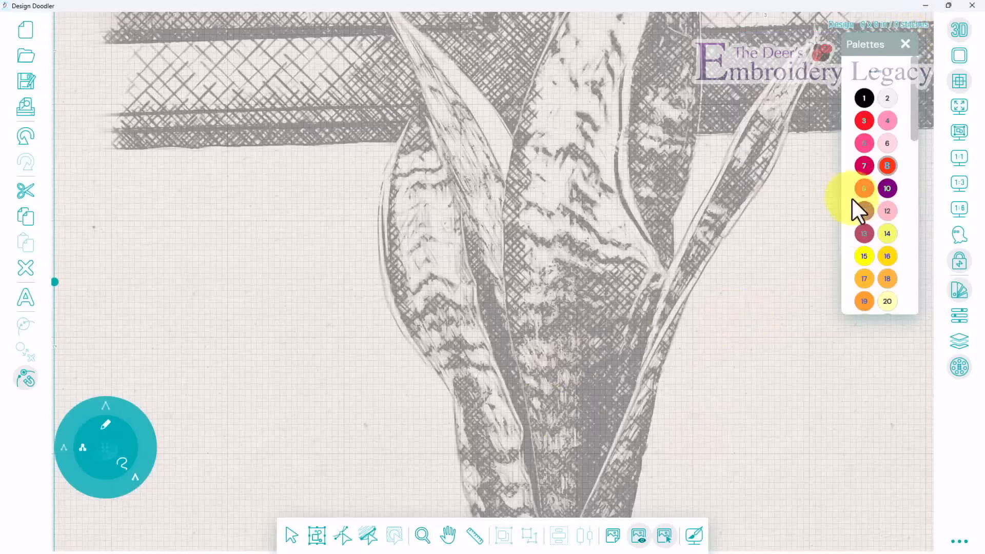
Step: Pan across the faded backdrop to examine the leaves, pot and patterned tabletop, finishing beside the pot
click(447, 535)
drag(522, 226, 557, 398)
drag(523, 370, 662, 325)
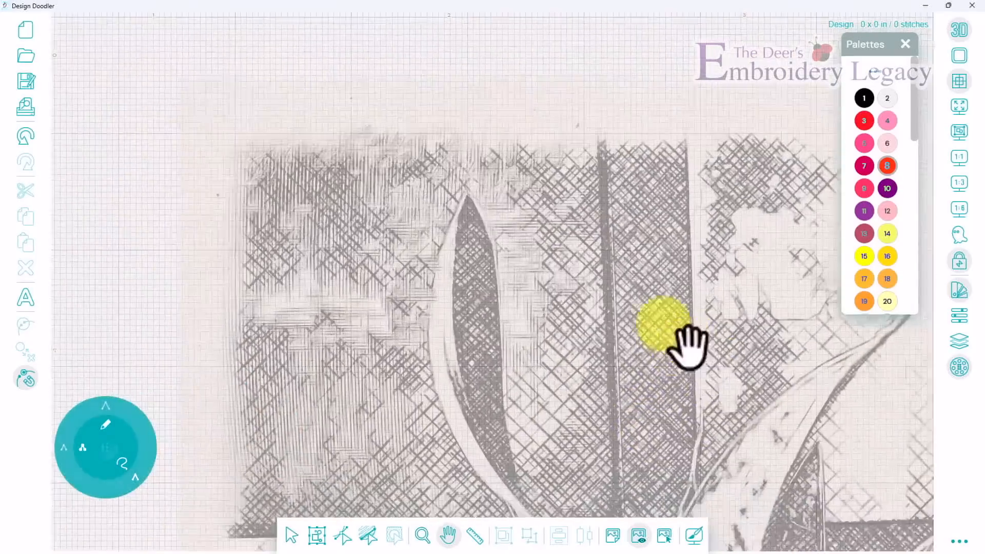
drag(564, 218, 419, 129)
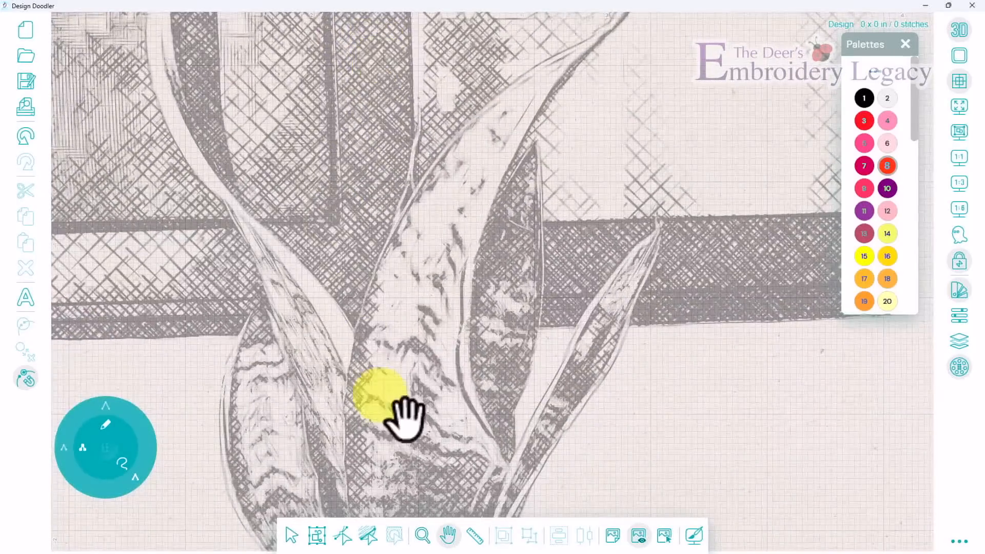
drag(428, 428, 428, 103)
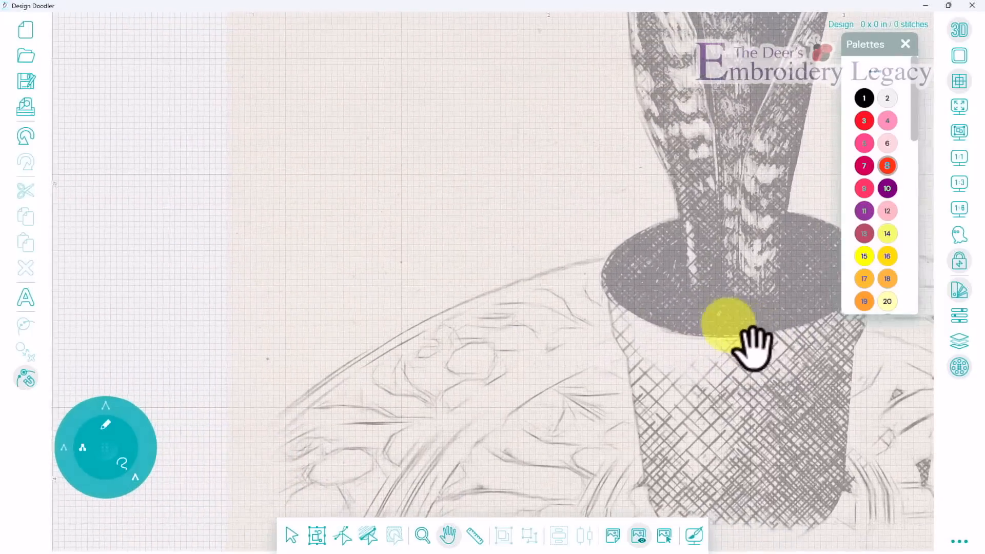
drag(742, 284, 739, 287)
drag(759, 149, 744, 210)
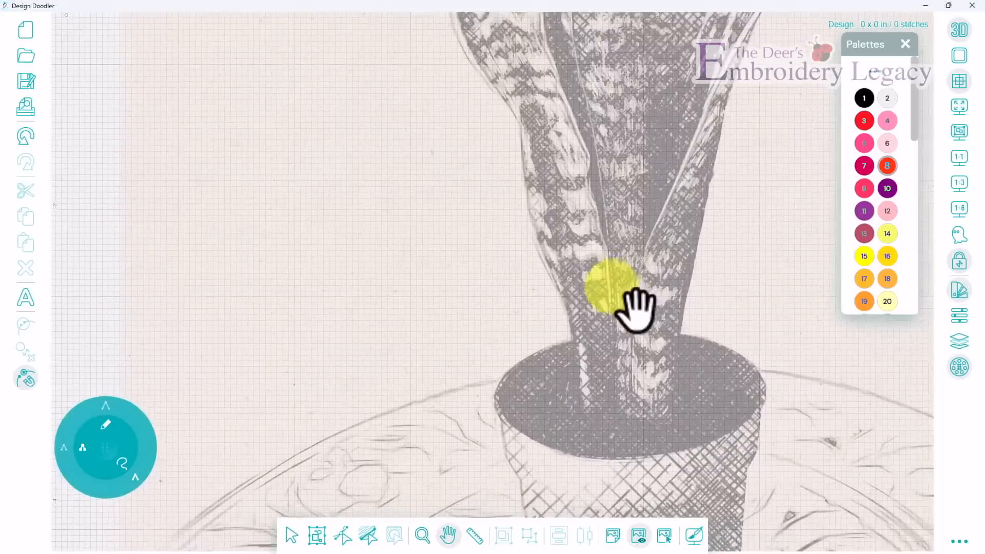
drag(667, 245, 591, 384)
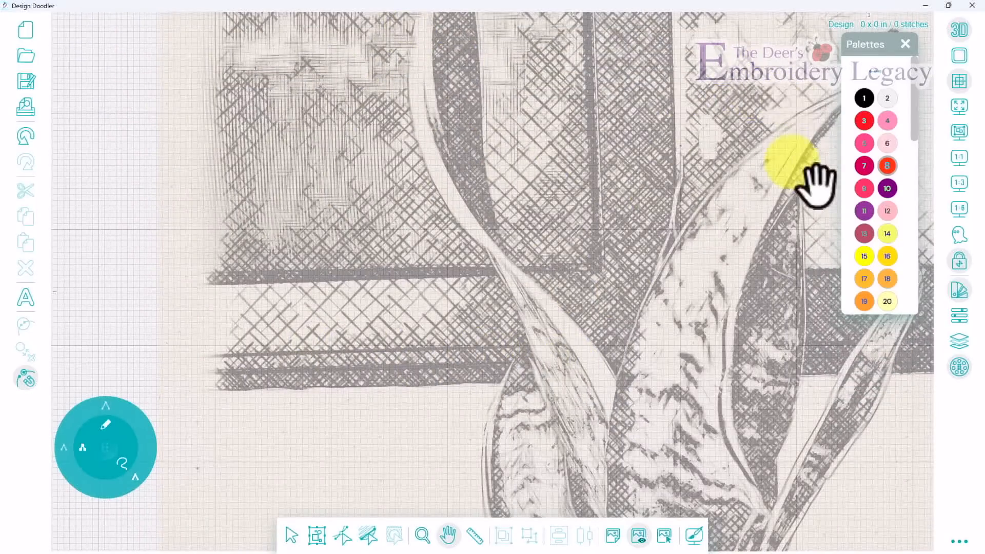
drag(785, 338, 672, 313)
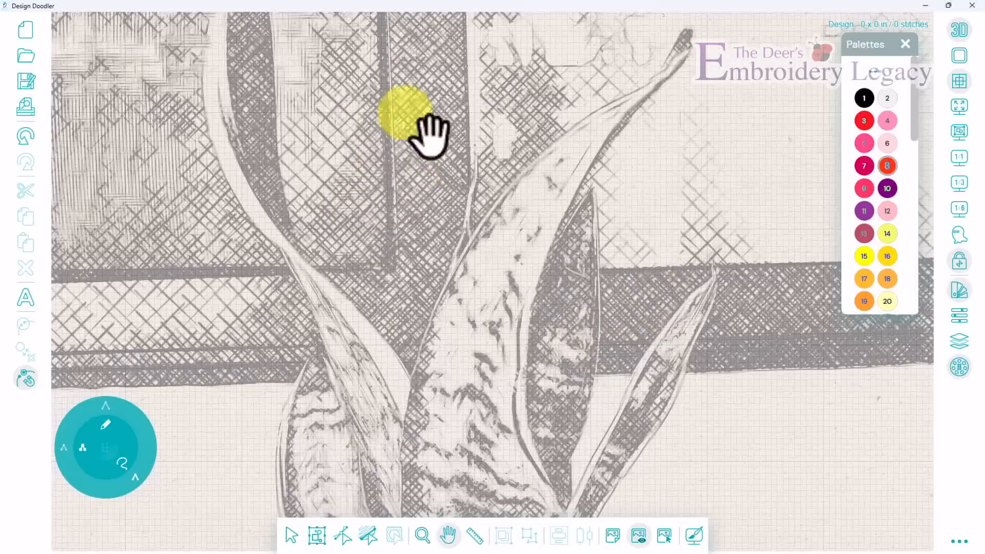
drag(503, 429, 649, 145)
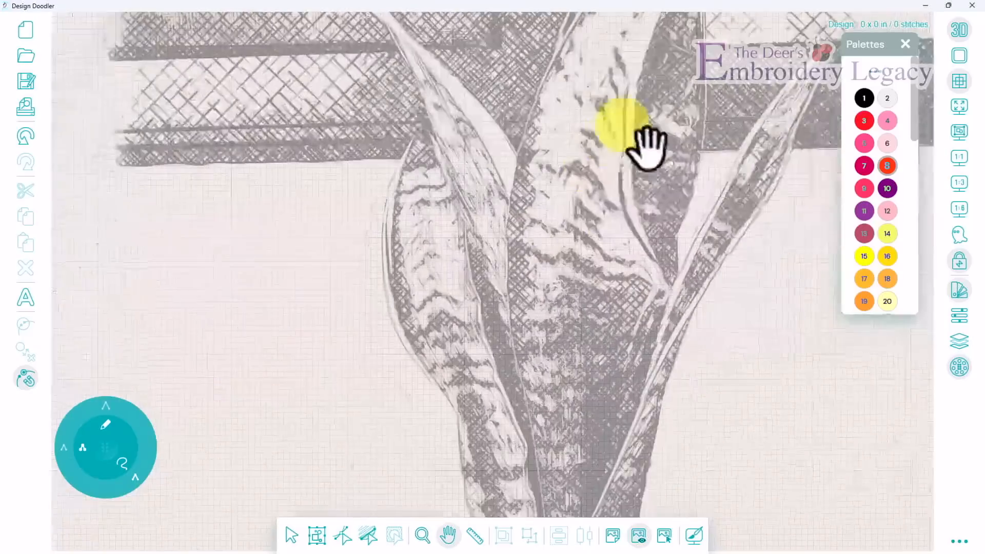
drag(589, 356, 576, 164)
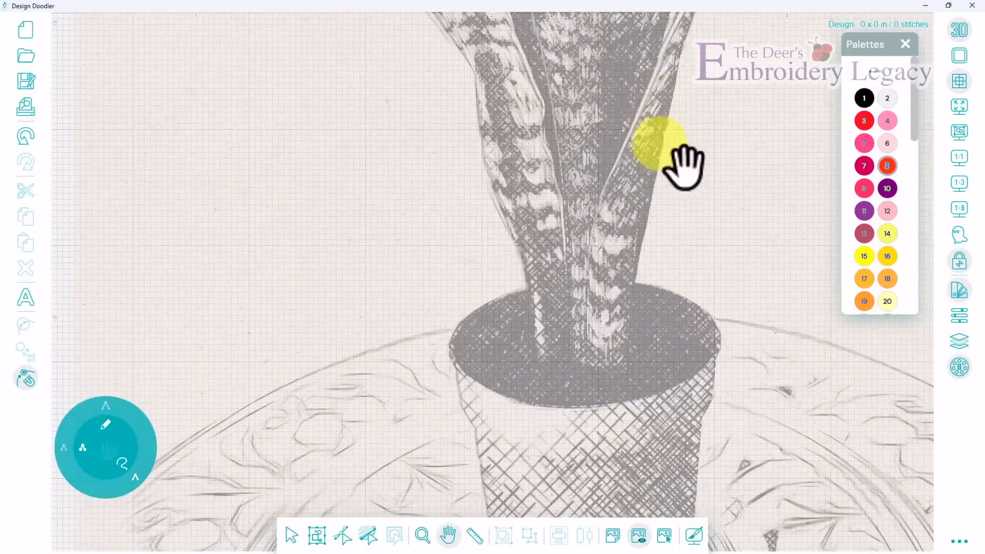
drag(586, 370, 512, 165)
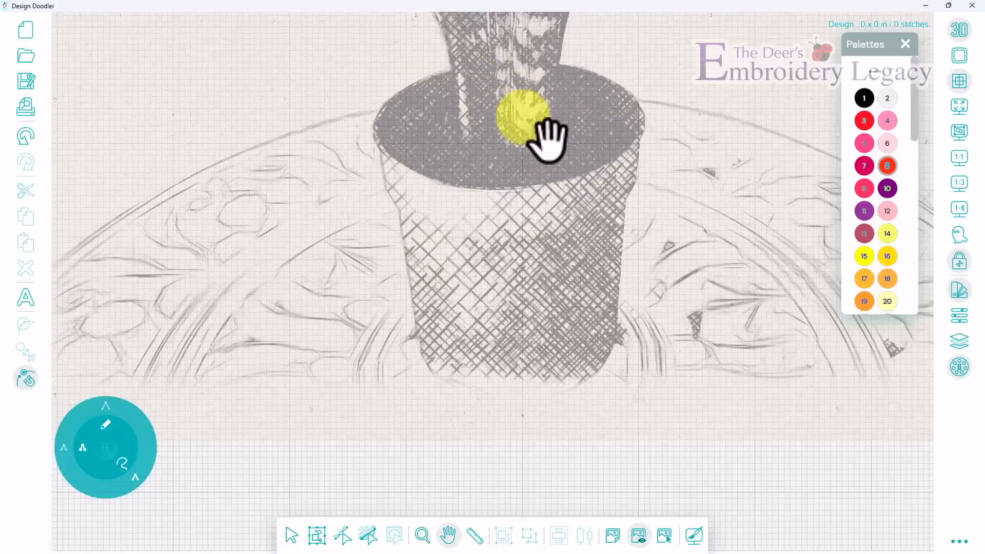
drag(538, 132, 550, 301)
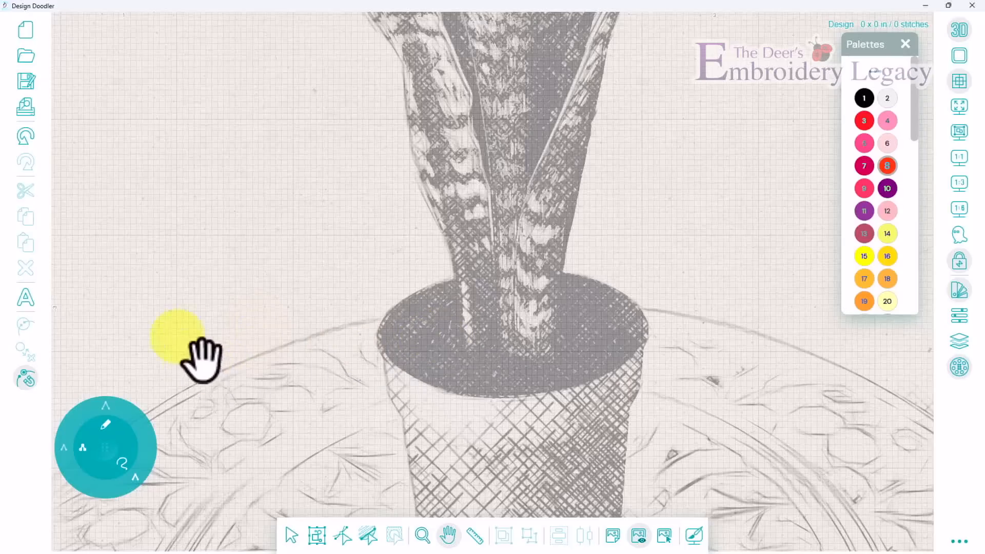
drag(426, 382, 577, 264)
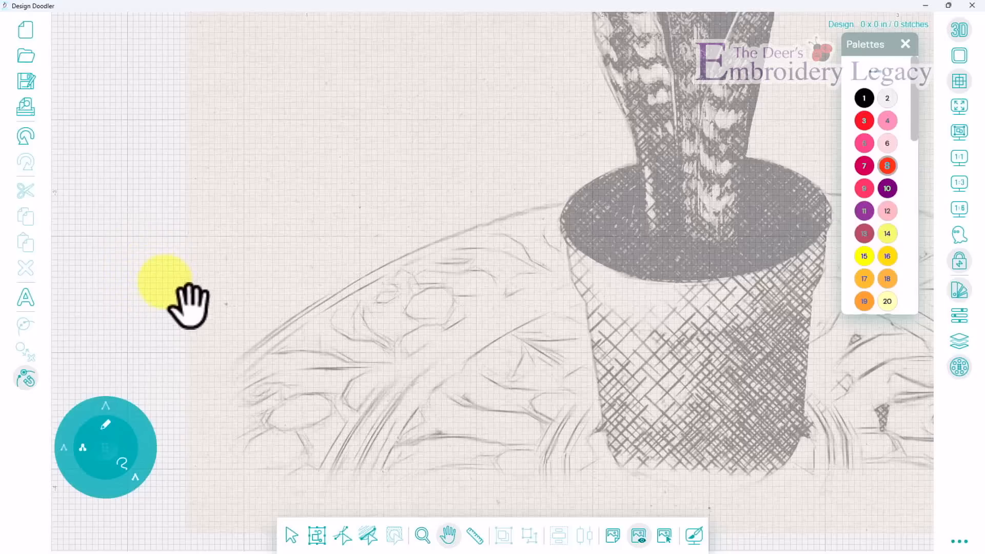
click(106, 449)
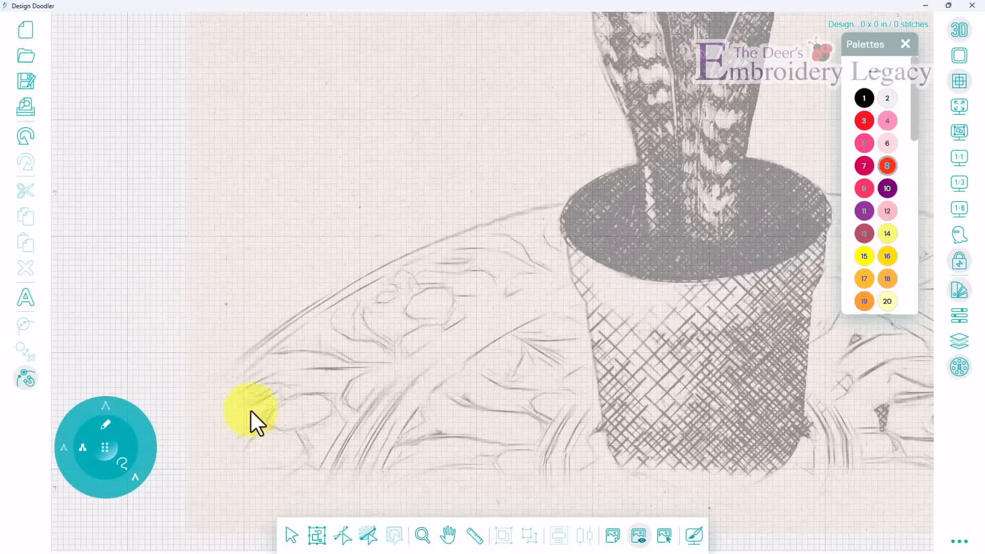
Step: Inspect the tabletop pattern beside the pot up close and return to the 1:6 view scale
scroll(247, 381, up, 4)
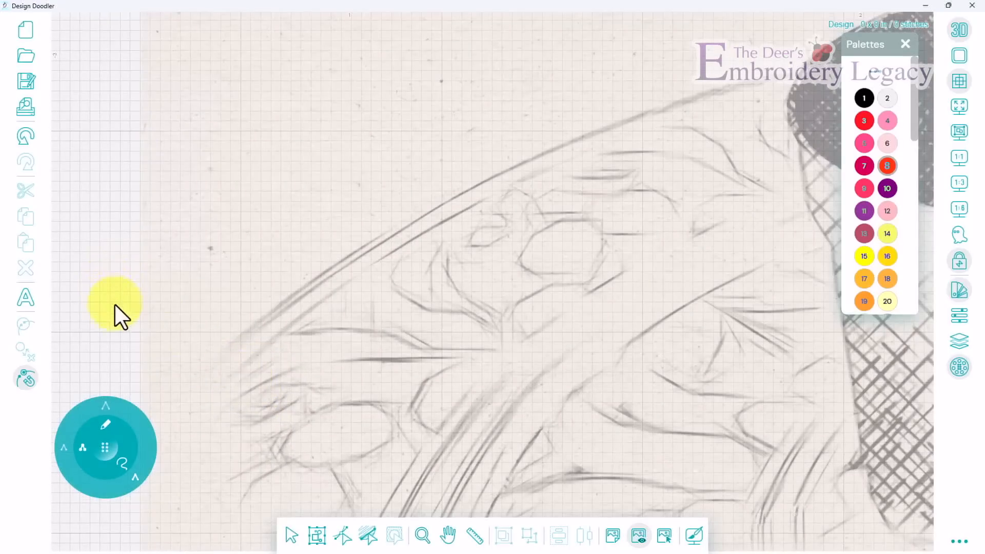
scroll(143, 301, down, 2)
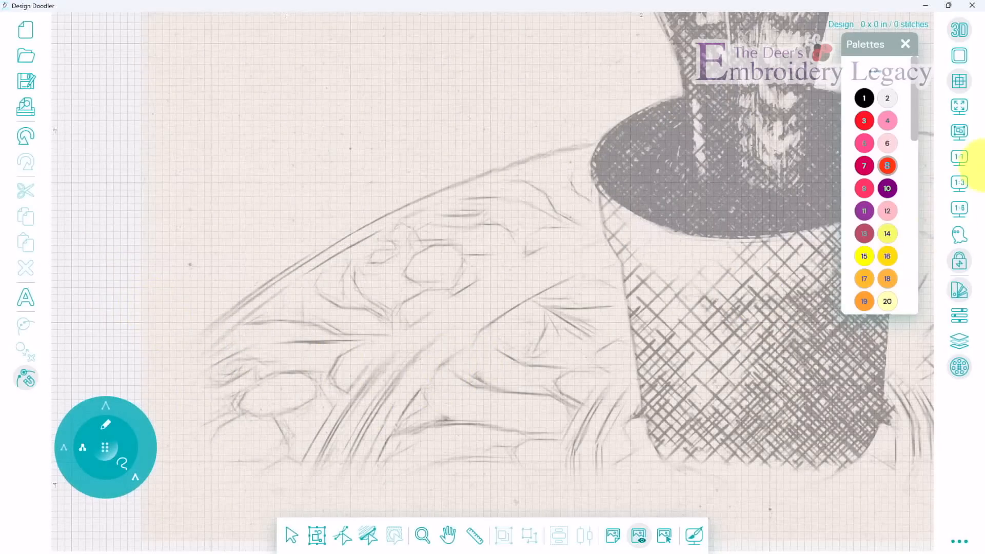
click(956, 209)
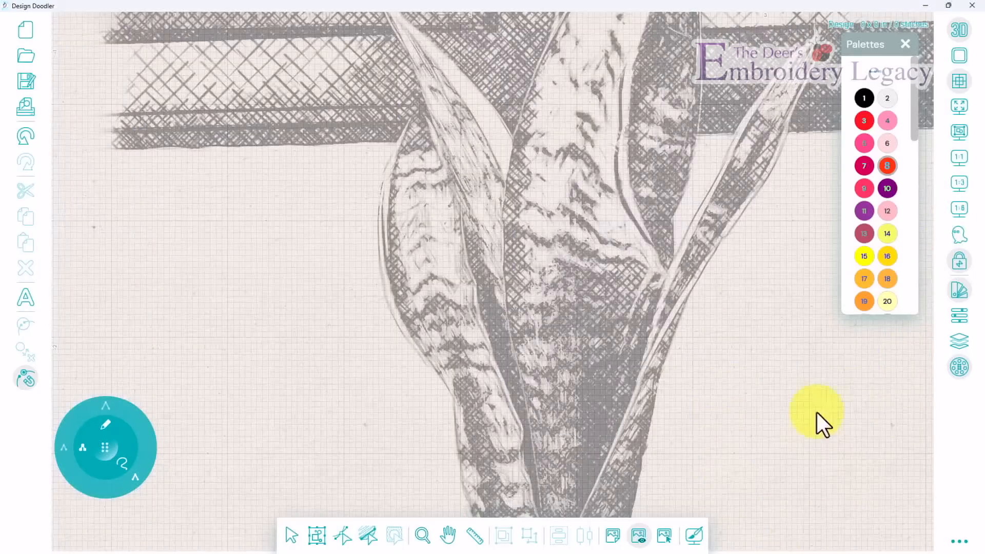
Step: Set the measurement units to Metric in the general settings
click(961, 543)
click(896, 507)
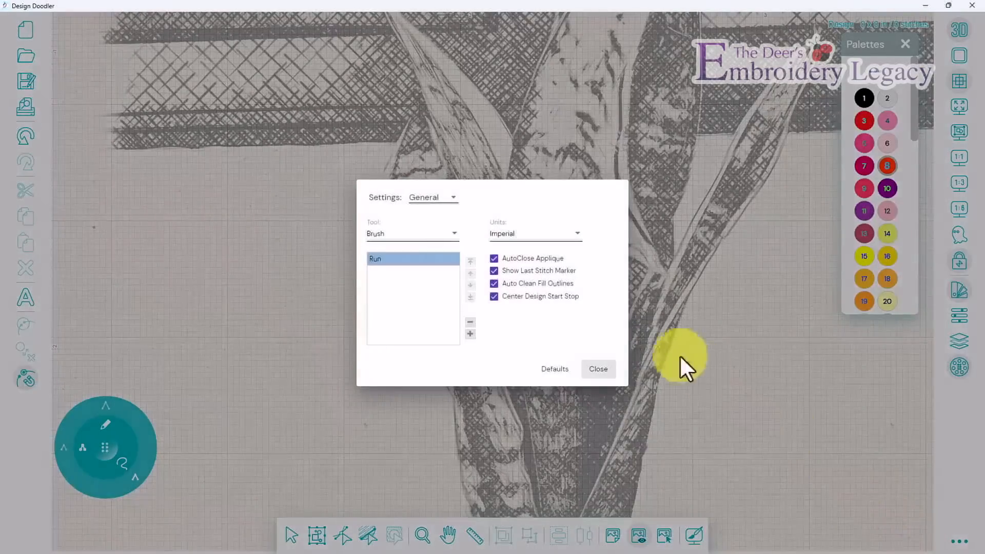
click(440, 201)
click(520, 231)
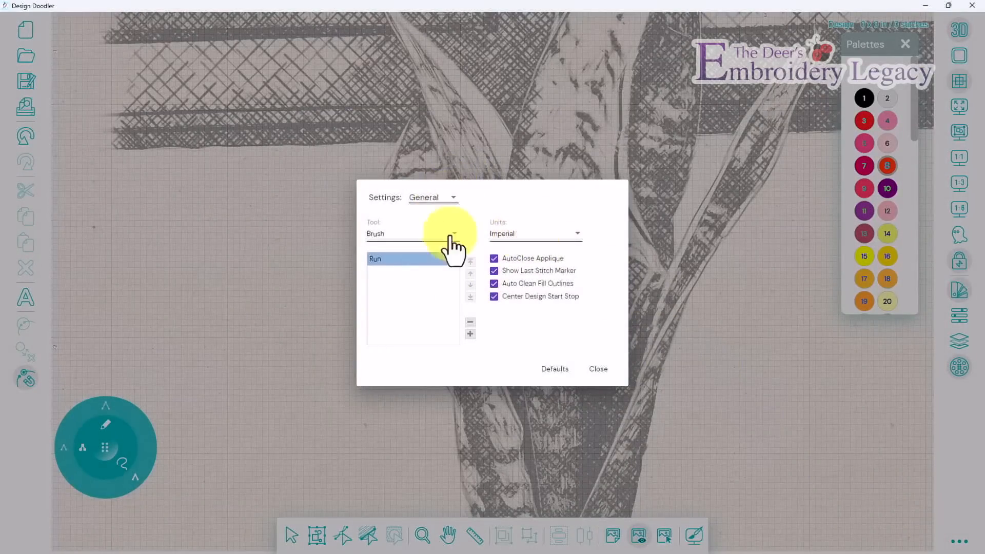
click(503, 236)
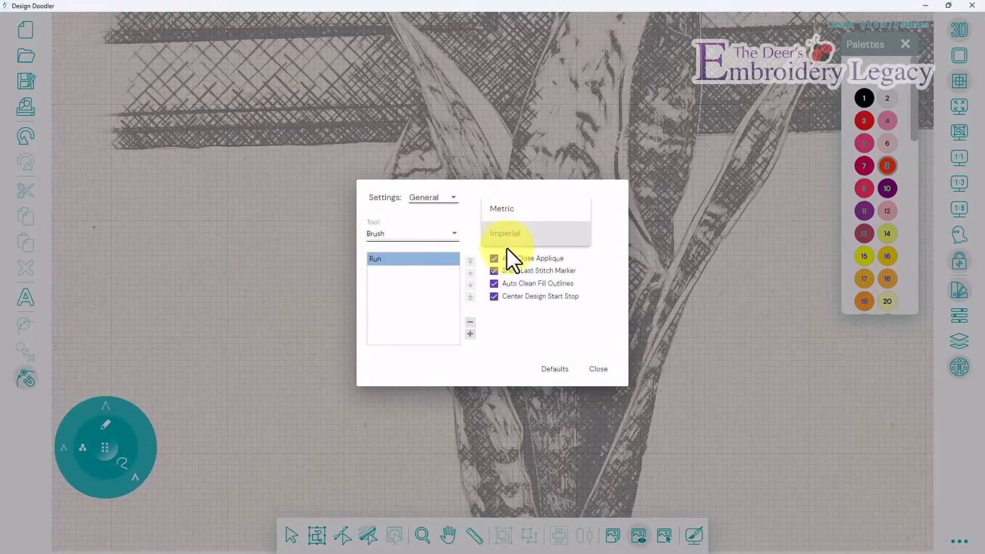
click(505, 211)
Step: Review the grid spacing, major line and style options in the Grid settings and close the dialog
click(430, 200)
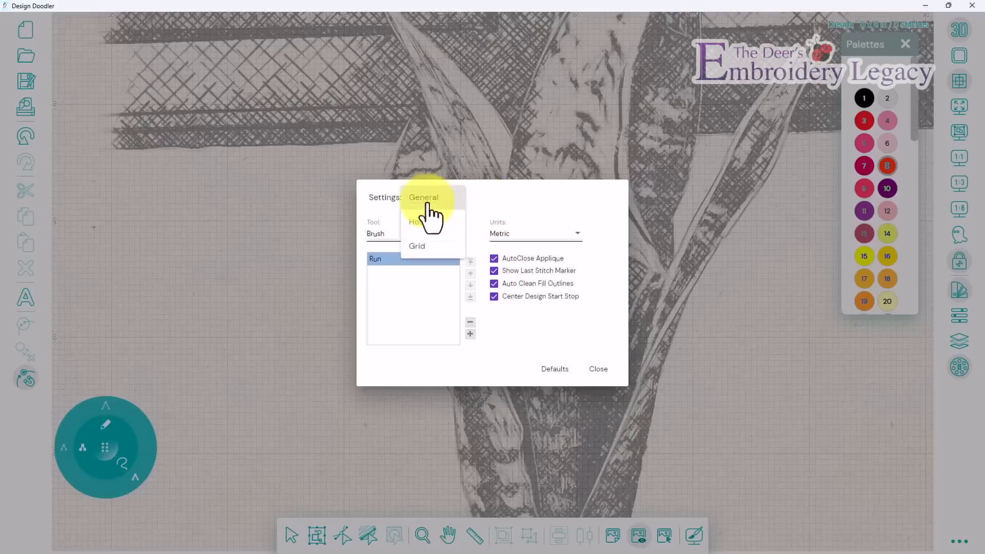
click(430, 247)
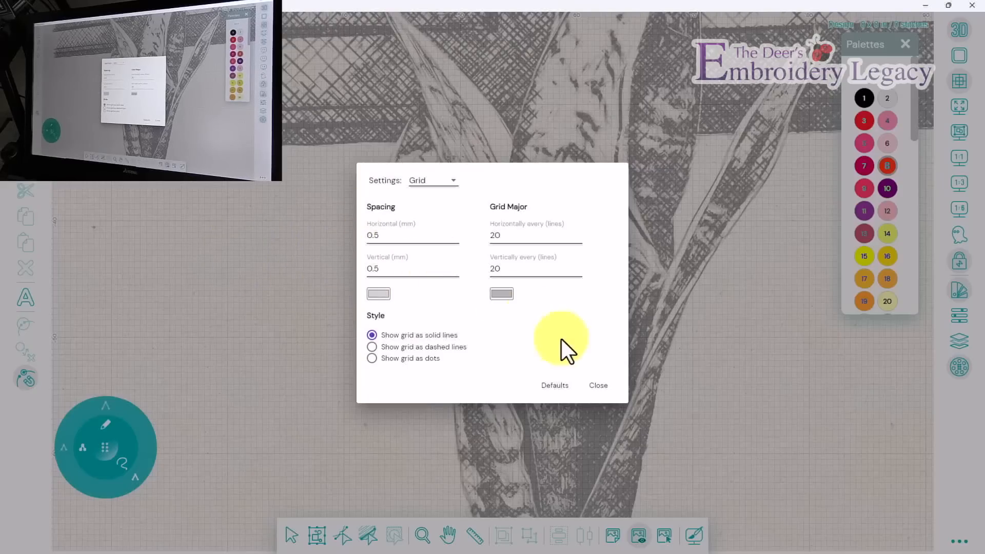
click(599, 386)
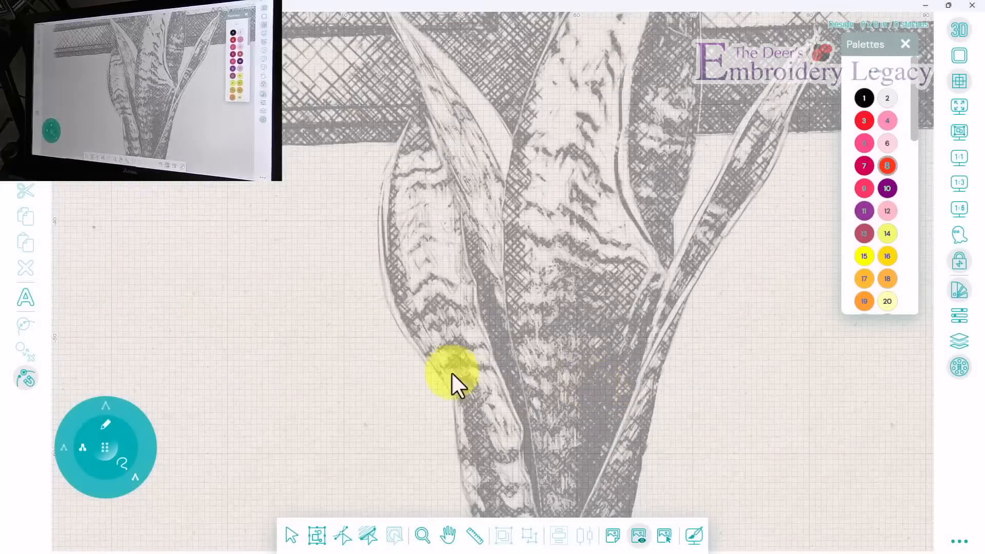
Step: Examine the pen and neighbouring tool options on the tool wheel and collapse its outer ring
click(104, 424)
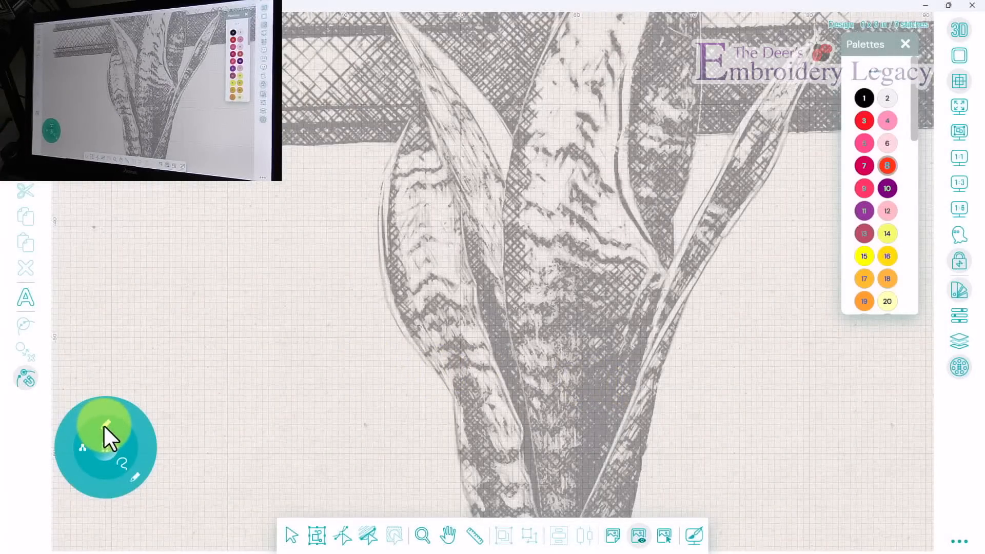
click(81, 448)
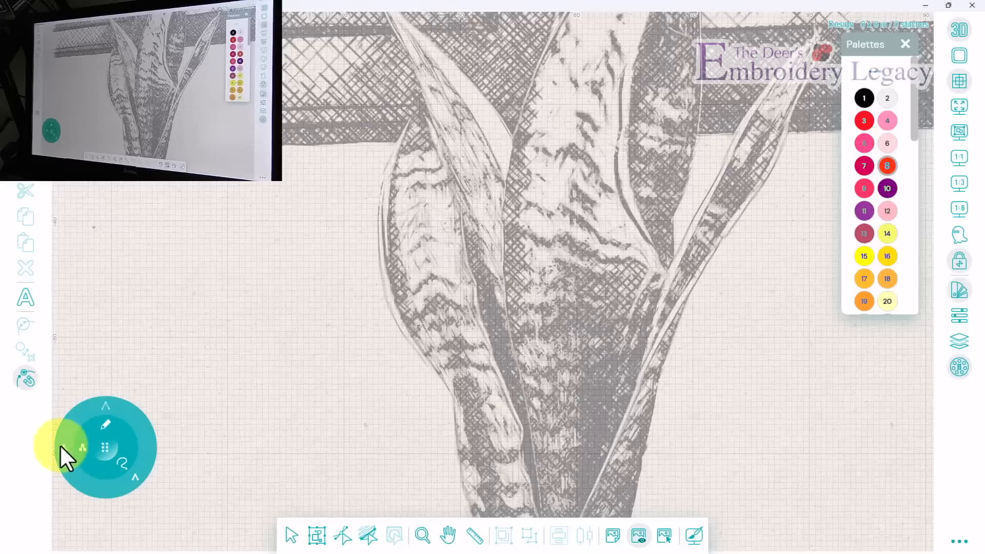
click(63, 446)
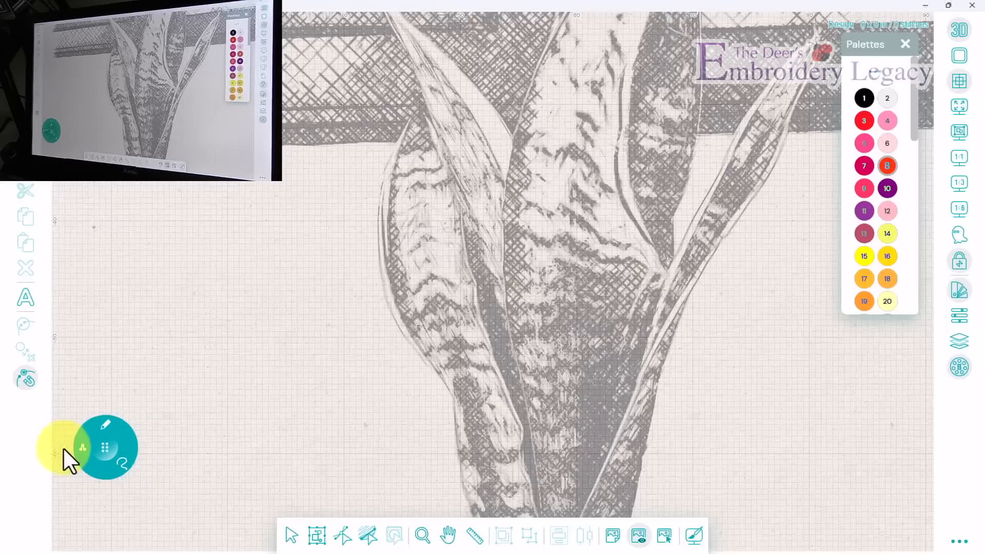
Step: Draw a practice run-stitch doodle in thread colour 8 beside the pot, hatching in zigzags down the tabletop, about 18 × 15.9 mm overall
click(447, 536)
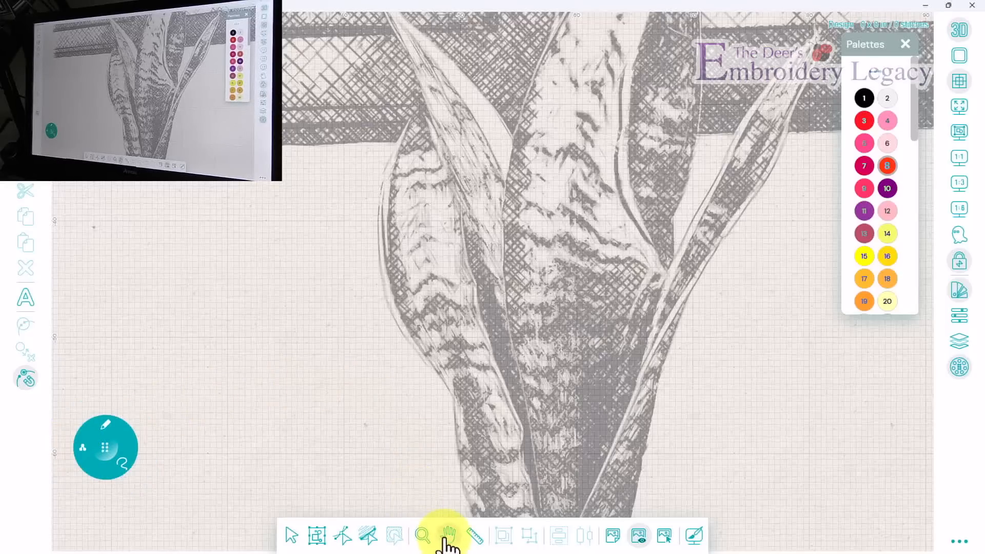
drag(473, 502, 503, 272)
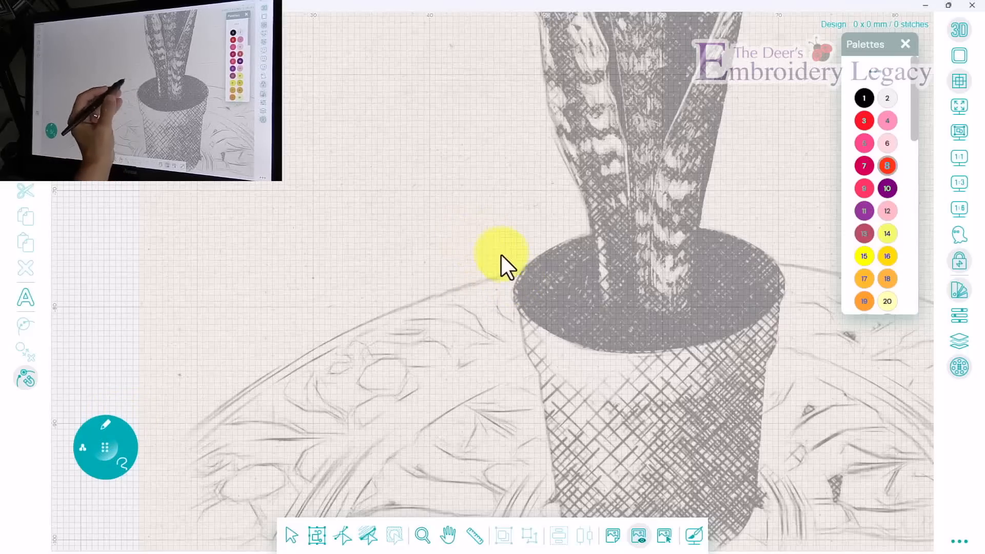
drag(516, 265, 392, 251)
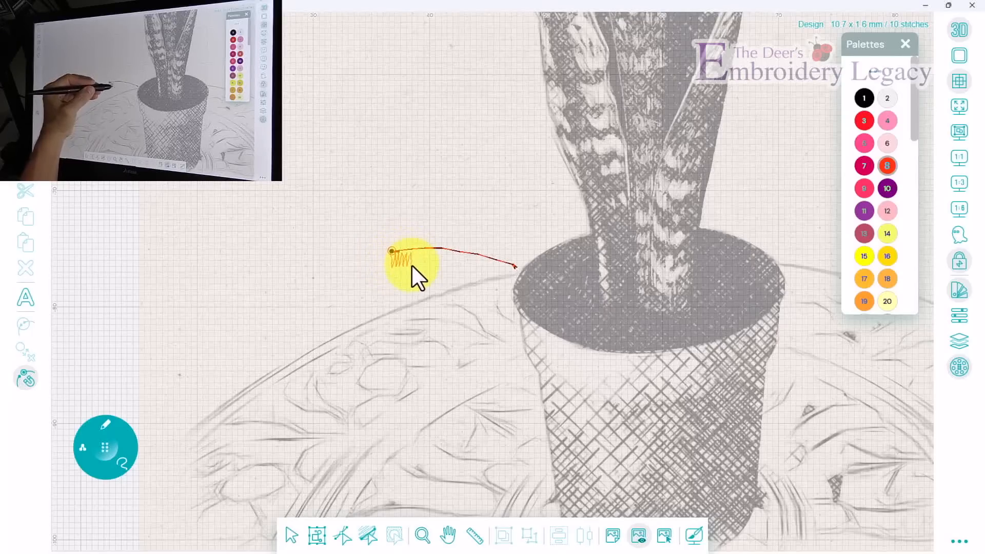
drag(415, 260, 416, 264)
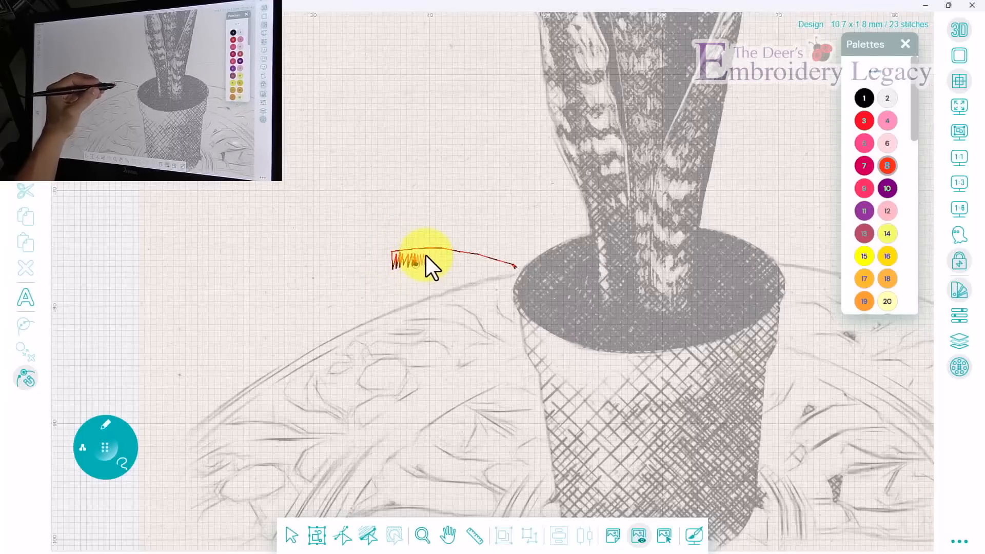
drag(433, 266, 446, 278)
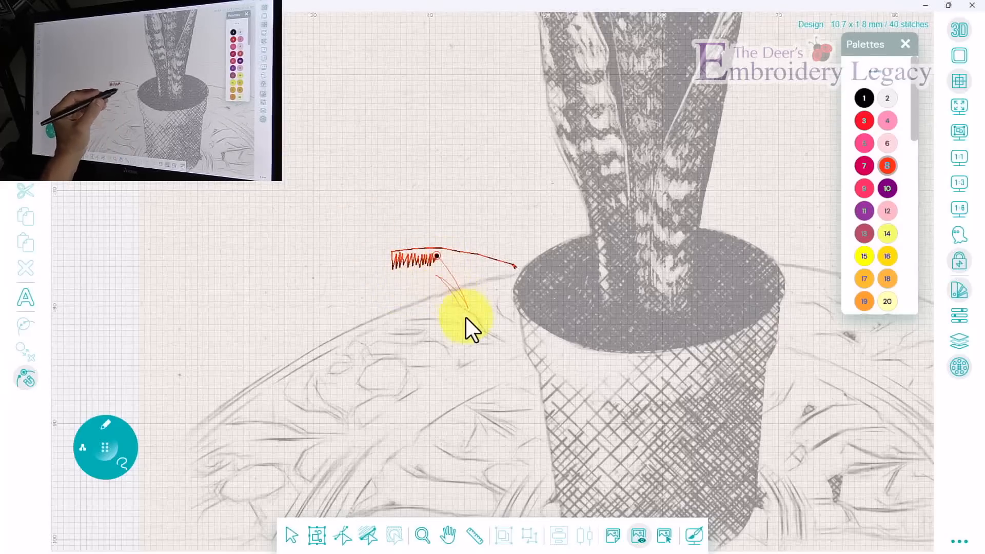
mouse_move(411, 296)
mouse_down()
mouse_move(448, 349)
mouse_move(432, 331)
mouse_move(429, 359)
mouse_up()
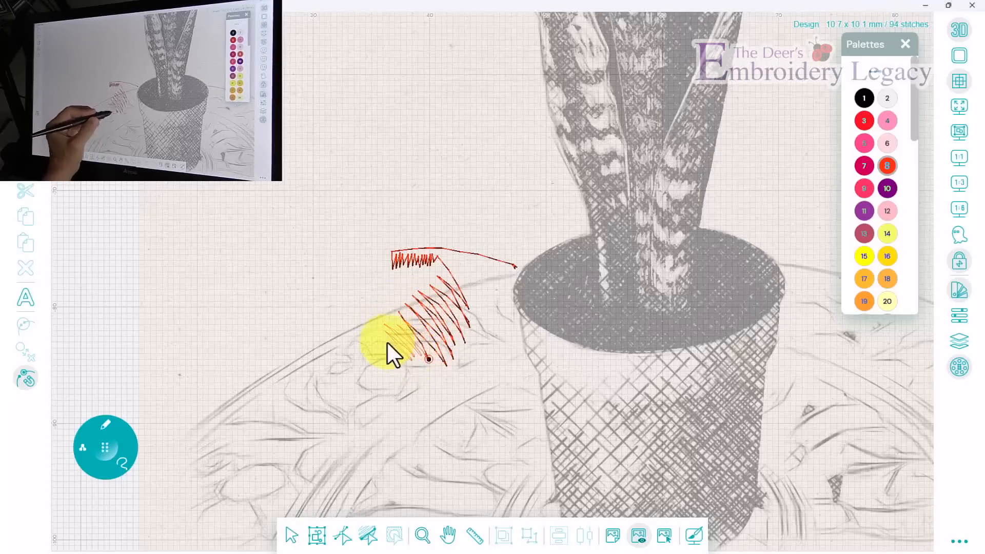
mouse_move(403, 369)
mouse_down()
mouse_move(355, 340)
mouse_move(409, 388)
mouse_move(339, 349)
mouse_move(401, 402)
mouse_move(334, 362)
mouse_move(379, 403)
mouse_move(338, 384)
mouse_move(355, 402)
mouse_move(328, 393)
mouse_move(349, 413)
mouse_move(322, 399)
mouse_move(341, 421)
mouse_up()
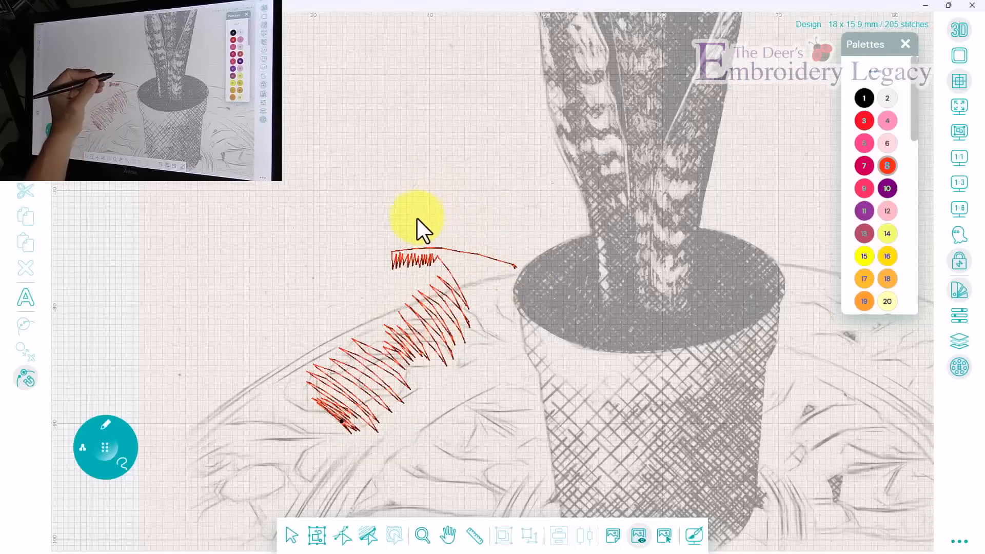
Step: Extend the doodle with long curved strokes above the tabletop, retrace them for thickness and add a dense diagonal stroke, about 23.1 × 29.3 mm overall
click(342, 290)
mouse_move(270, 180)
mouse_down()
mouse_move(333, 212)
mouse_move(282, 140)
mouse_move(330, 158)
mouse_move(365, 192)
mouse_move(293, 97)
mouse_move(385, 148)
mouse_up()
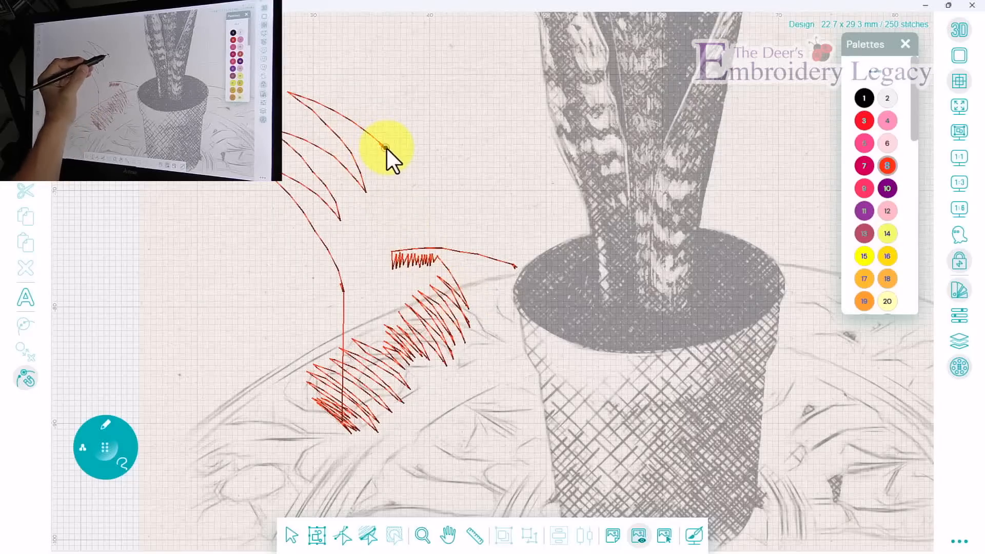
mouse_move(322, 116)
mouse_down()
mouse_move(357, 161)
mouse_move(365, 187)
mouse_move(308, 108)
mouse_move(364, 188)
mouse_move(284, 136)
mouse_move(311, 147)
mouse_move(291, 141)
mouse_move(340, 212)
mouse_up()
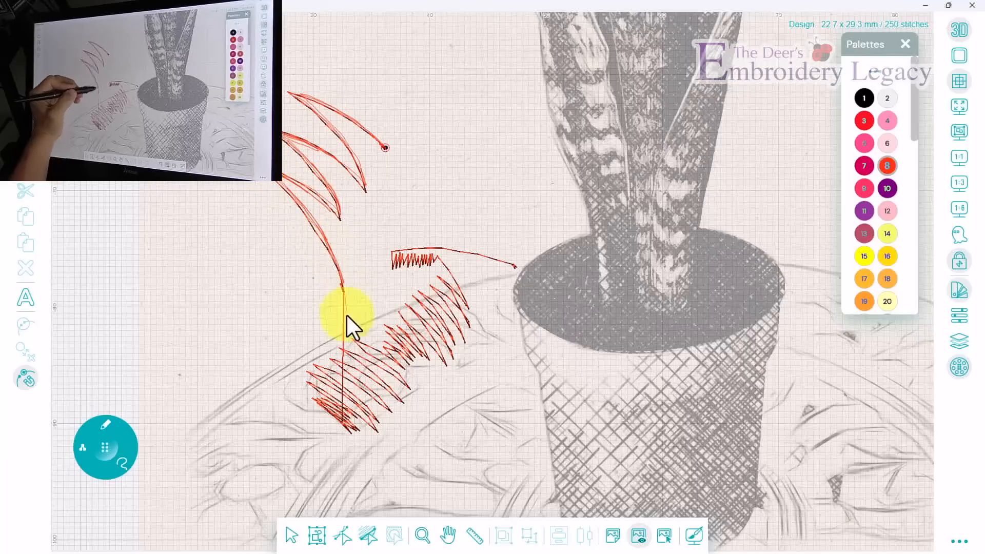
drag(349, 376, 347, 405)
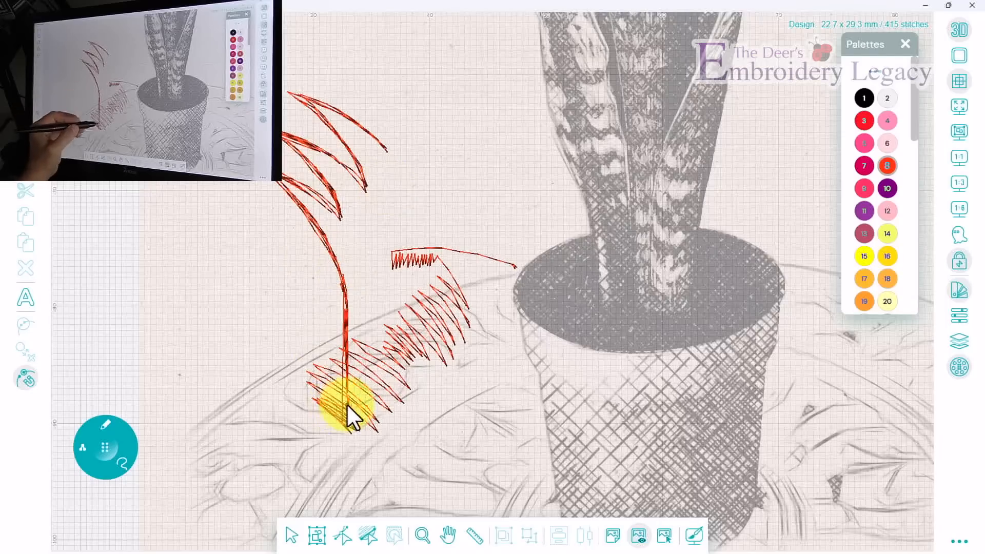
mouse_move(285, 337)
mouse_down()
mouse_move(321, 371)
mouse_move(250, 309)
mouse_move(316, 364)
mouse_move(250, 311)
mouse_up()
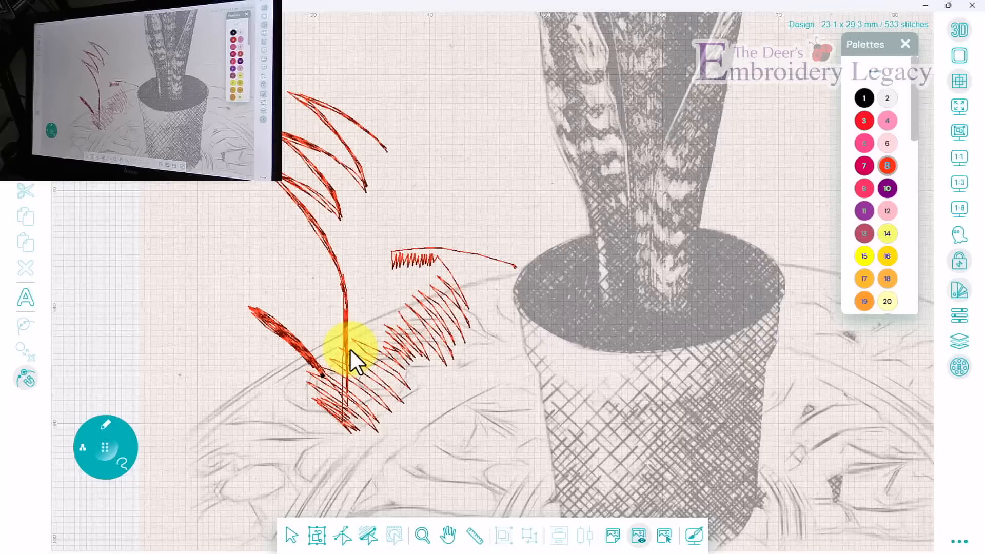
Step: Undo all the practice stitches drawn in thread colour 8
key(ctrl+z)
key(ctrl+z)
key(ctrl+z)
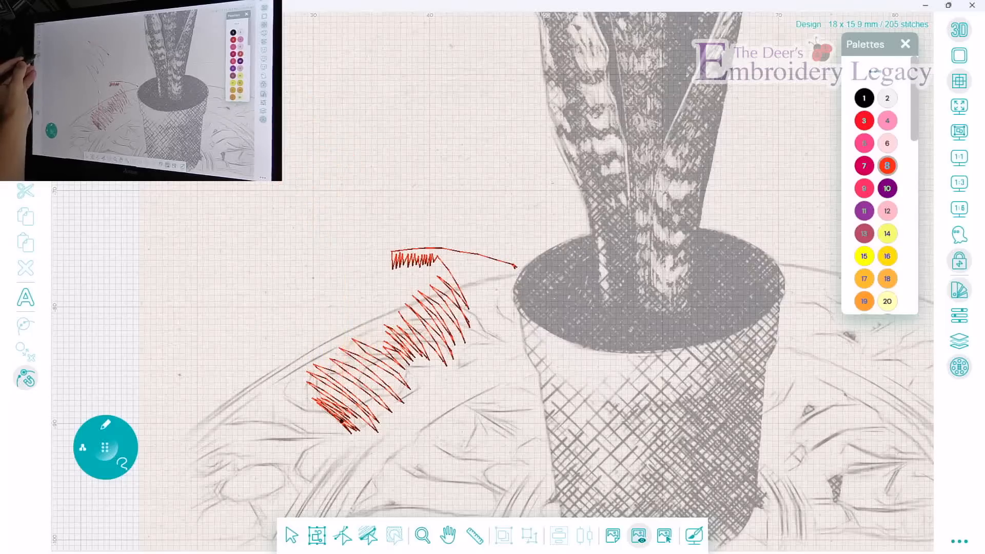
key(ctrl+z)
key(ctrl+z)
key(ctrl+z)
key(ctrl+z)
key(ctrl+z)
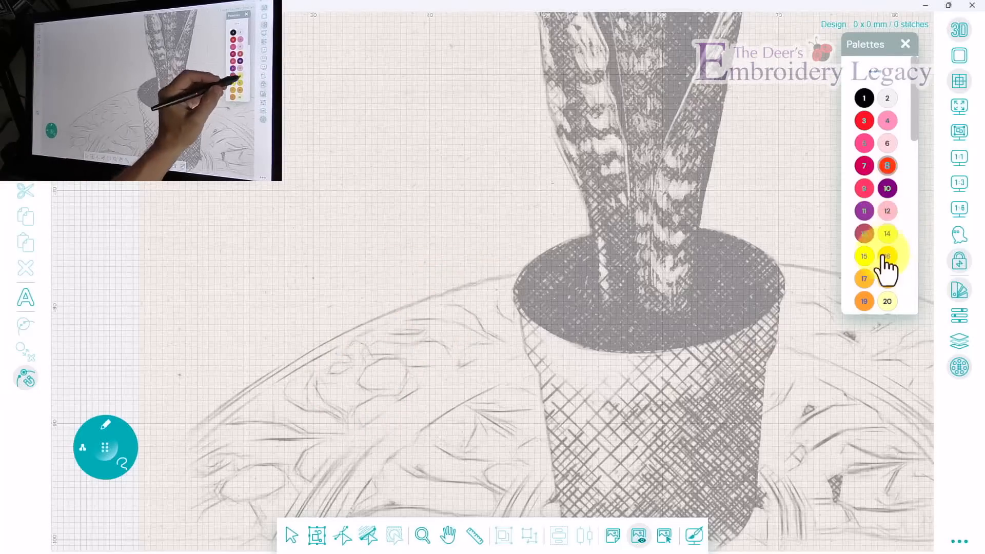
Step: Choose thread colour 18 and doodle continuous zigzag stitches beside the pot, across the tabletop and over the pot, about 61.2 × 20.3 mm overall
click(887, 279)
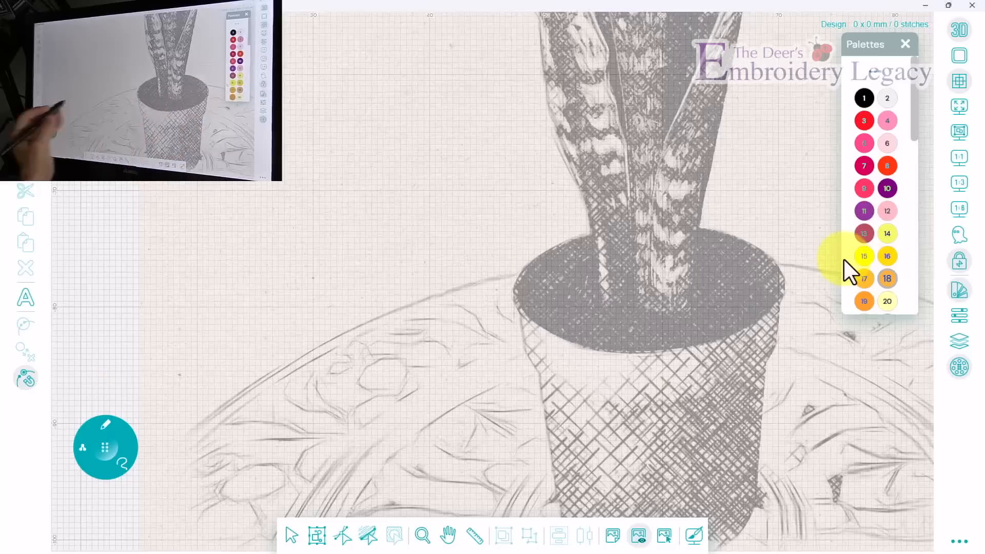
click(107, 428)
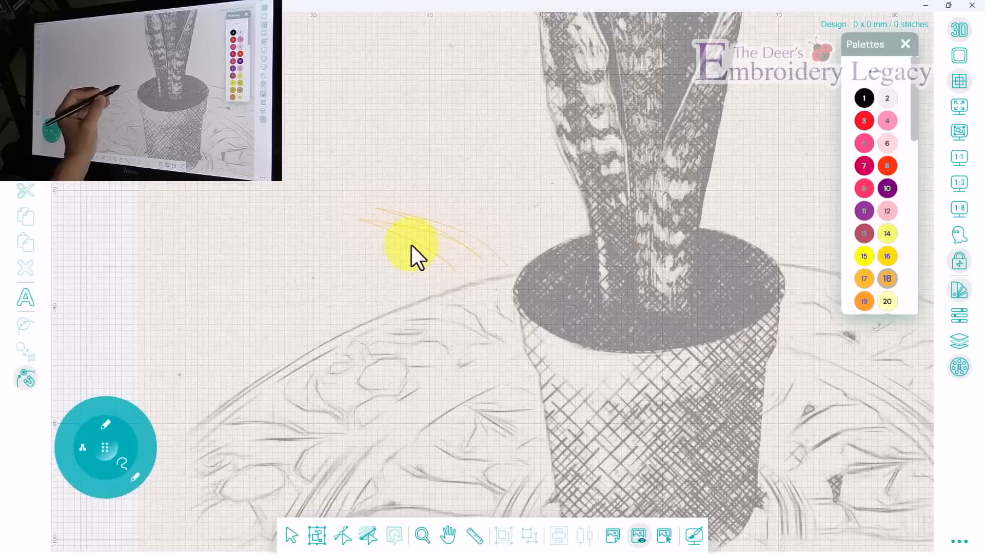
click(273, 245)
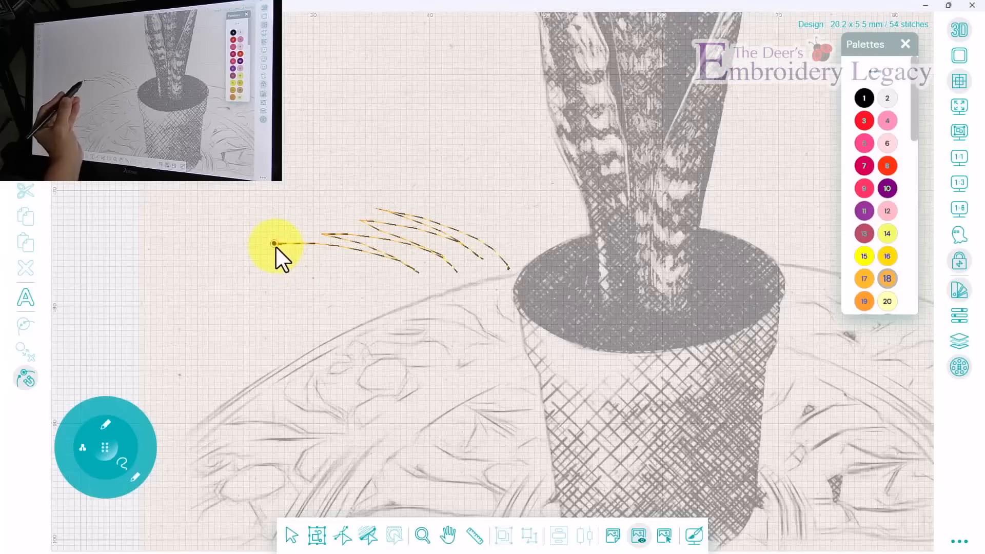
mouse_move(345, 269)
mouse_down()
mouse_move(274, 261)
mouse_move(317, 275)
mouse_move(257, 272)
mouse_move(310, 291)
mouse_move(221, 282)
mouse_move(306, 301)
mouse_move(216, 295)
mouse_move(346, 329)
mouse_up()
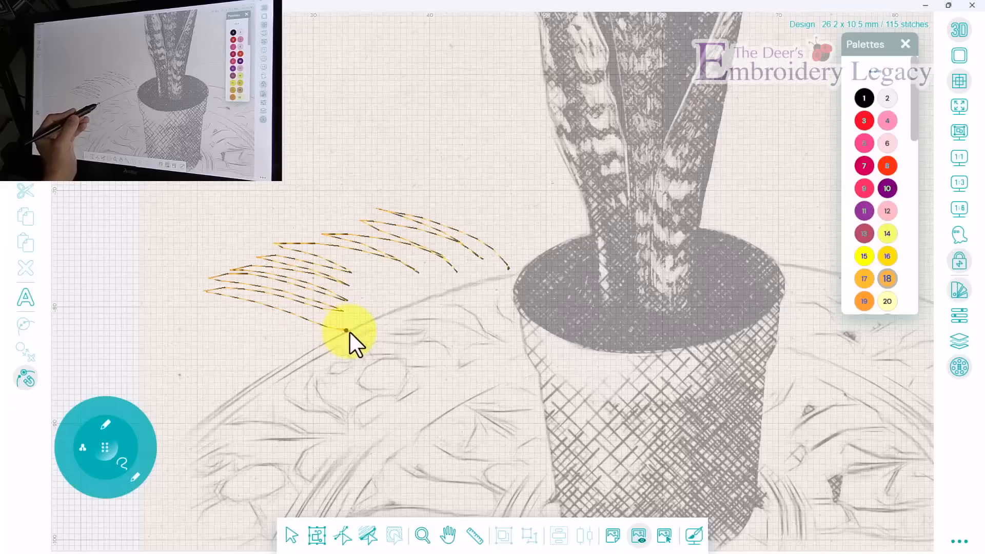
mouse_move(359, 340)
mouse_down()
mouse_move(390, 367)
mouse_move(371, 335)
mouse_move(428, 383)
mouse_move(385, 325)
mouse_move(444, 385)
mouse_up()
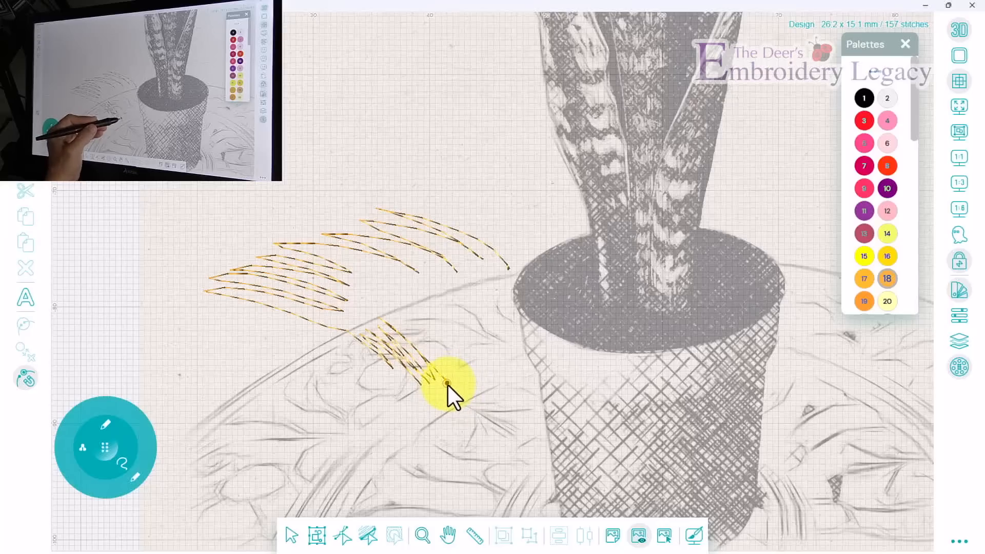
mouse_move(448, 384)
mouse_down()
mouse_move(480, 365)
mouse_move(569, 413)
mouse_move(653, 436)
mouse_move(708, 359)
mouse_move(777, 382)
mouse_move(854, 430)
mouse_move(877, 431)
mouse_move(892, 411)
mouse_move(913, 429)
mouse_move(917, 457)
mouse_move(907, 423)
mouse_up()
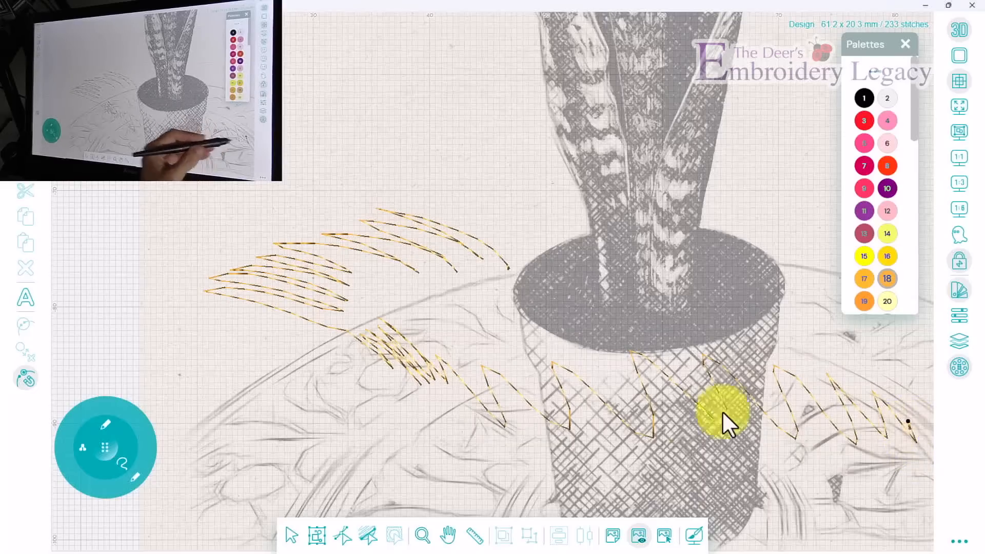
Step: Continue the colour 18 doodle over the tabletop on the pot's other side with dense hatching and looping curves, about 74.2 × 21 mm overall
click(448, 535)
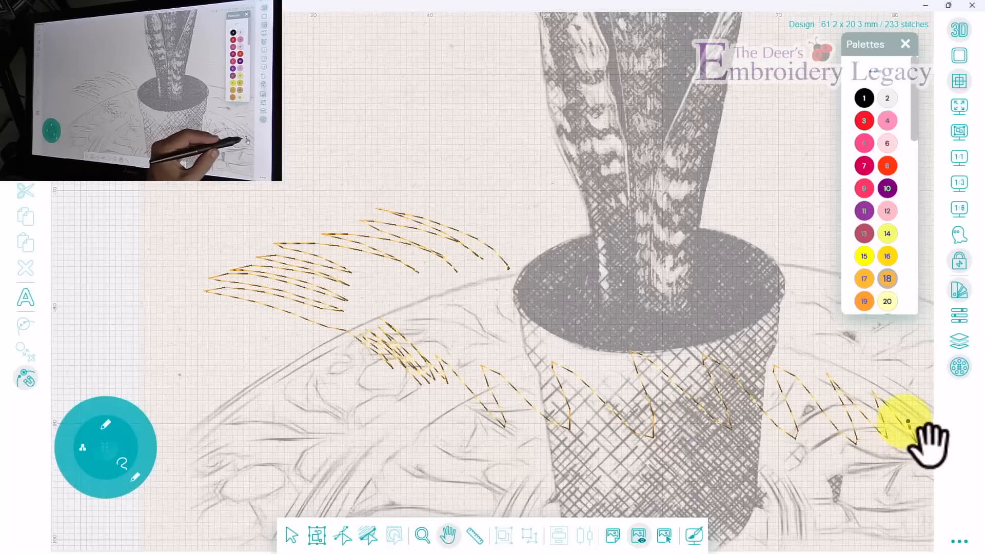
drag(905, 417, 402, 400)
click(103, 446)
click(380, 384)
mouse_move(379, 382)
mouse_down()
mouse_move(401, 413)
mouse_move(368, 362)
mouse_move(422, 410)
mouse_move(383, 351)
mouse_move(396, 354)
mouse_move(416, 406)
mouse_up()
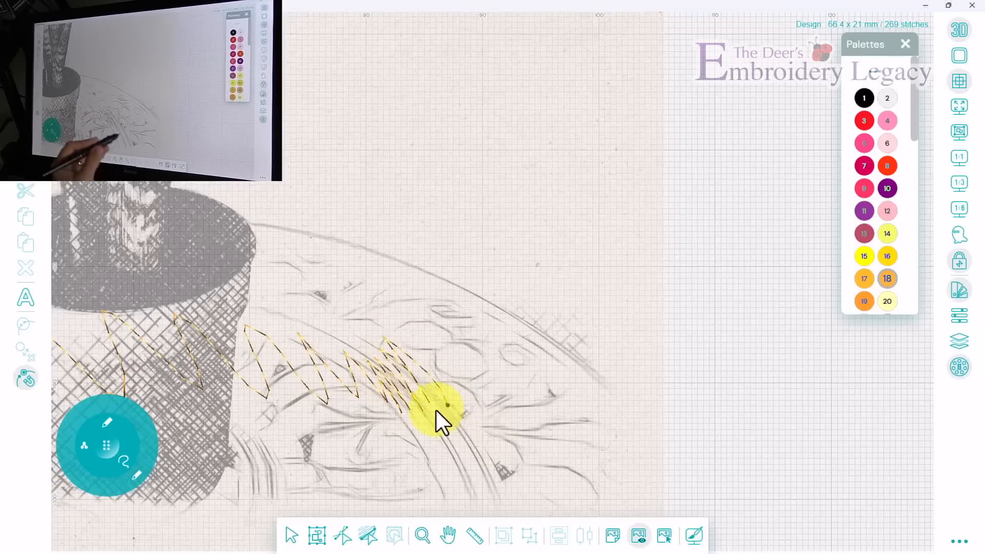
mouse_move(458, 372)
mouse_down()
mouse_move(487, 331)
mouse_move(520, 258)
mouse_move(501, 278)
mouse_move(460, 204)
mouse_move(474, 223)
mouse_move(393, 209)
mouse_move(375, 277)
mouse_move(361, 214)
mouse_move(333, 275)
mouse_move(296, 238)
mouse_move(332, 308)
mouse_move(301, 302)
mouse_move(385, 332)
mouse_up()
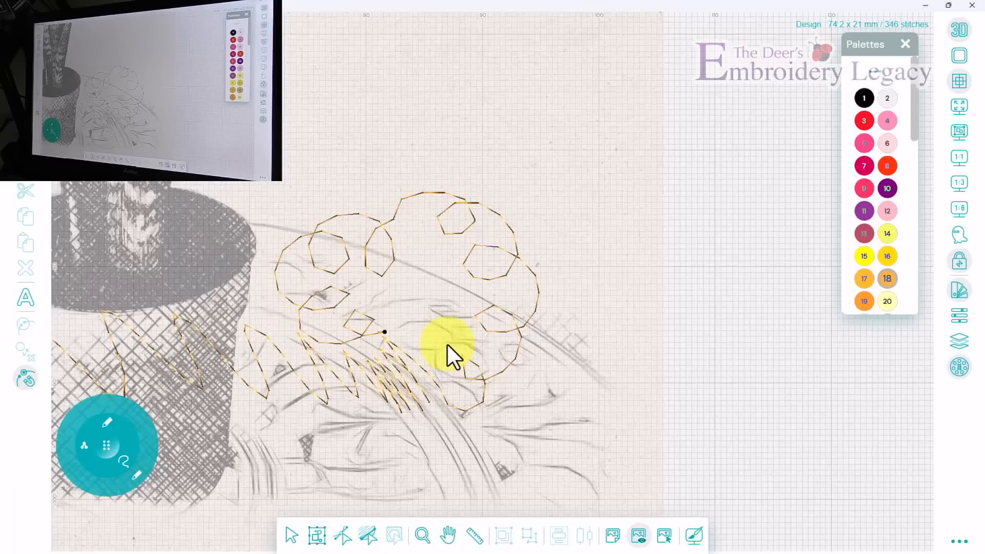
click(385, 332)
mouse_move(417, 327)
mouse_down()
mouse_move(402, 286)
mouse_move(478, 292)
mouse_move(424, 262)
mouse_up()
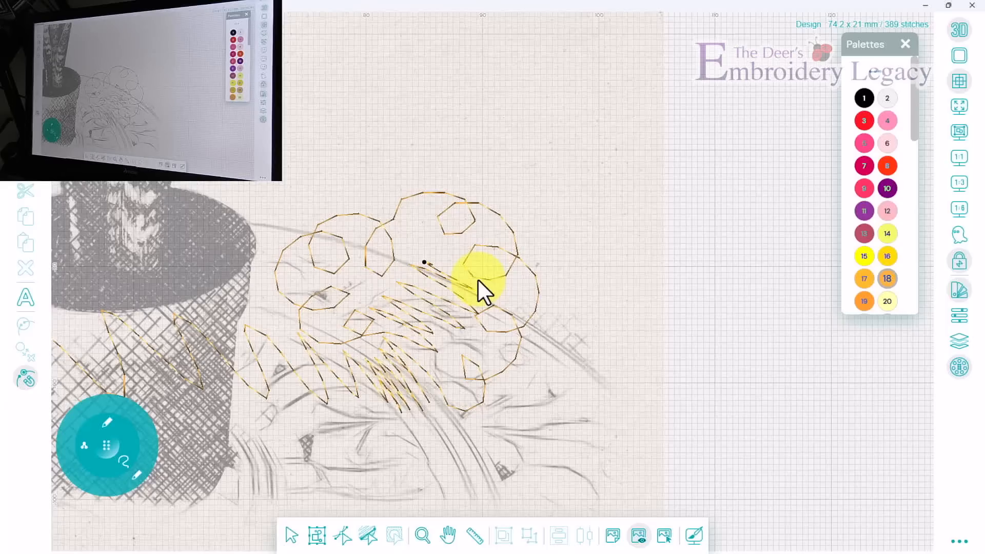
click(418, 255)
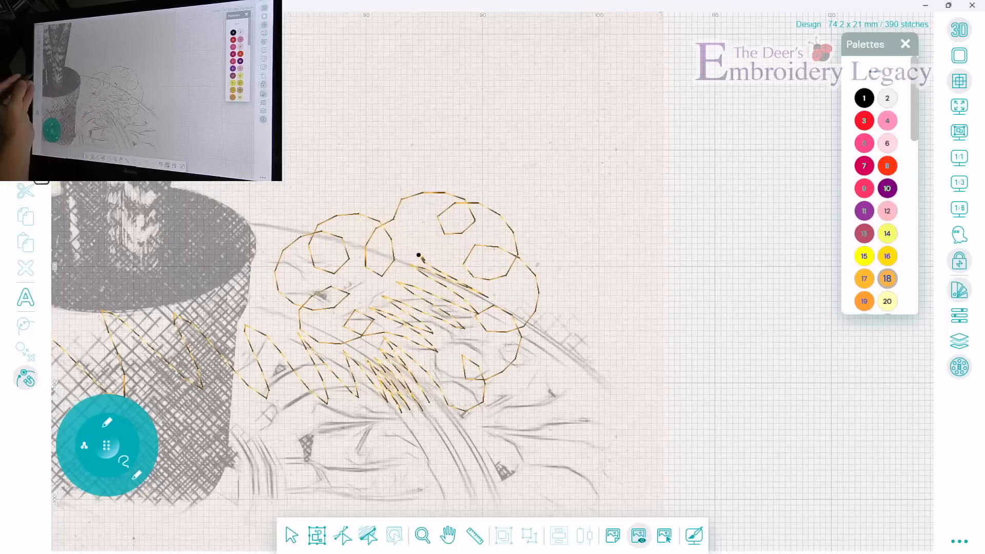
Step: Undo all the practice stitches drawn in thread colour 18, checking the whole backdrop at 1:1 scale
key(ctrl+z)
key(ctrl+z)
key(ctrl+z)
key(ctrl+z)
key(ctrl+z)
key(ctrl+z)
key(ctrl+z)
key(ctrl+z)
key(ctrl+z)
key(ctrl+z)
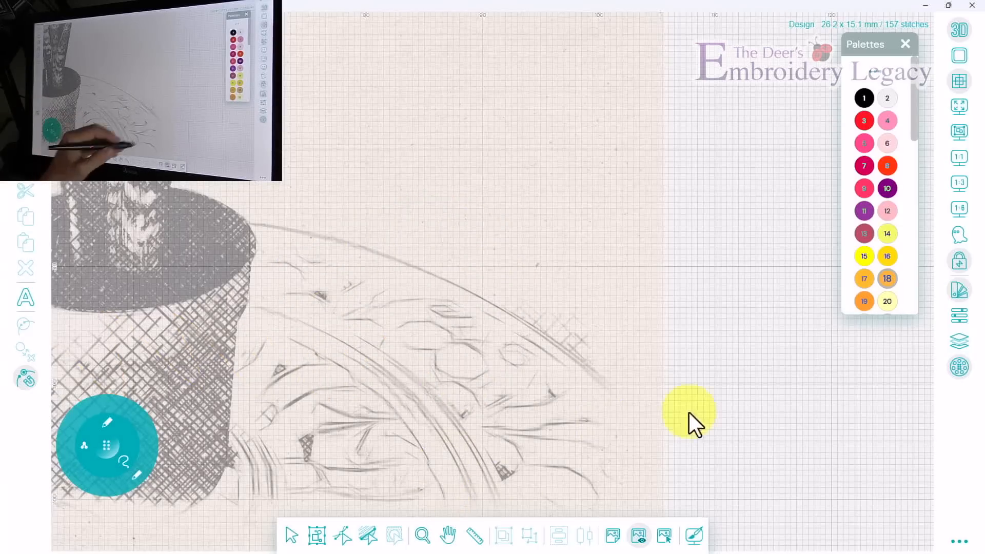
click(959, 158)
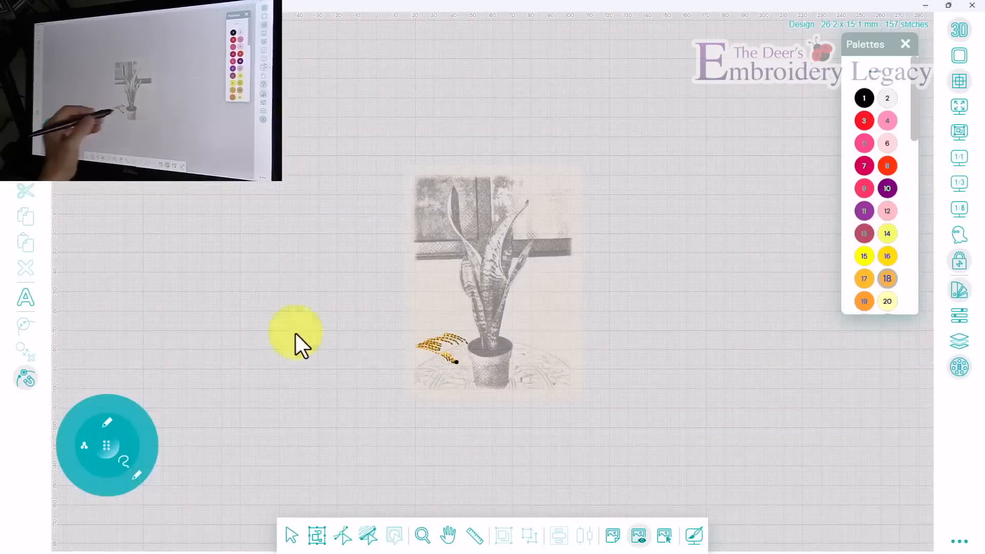
key(ctrl+z)
key(ctrl+z)
key(ctrl+z)
key(ctrl+z)
key(ctrl+z)
key(ctrl+z)
key(ctrl+z)
key(ctrl+z)
key(ctrl+z)
key(ctrl+z)
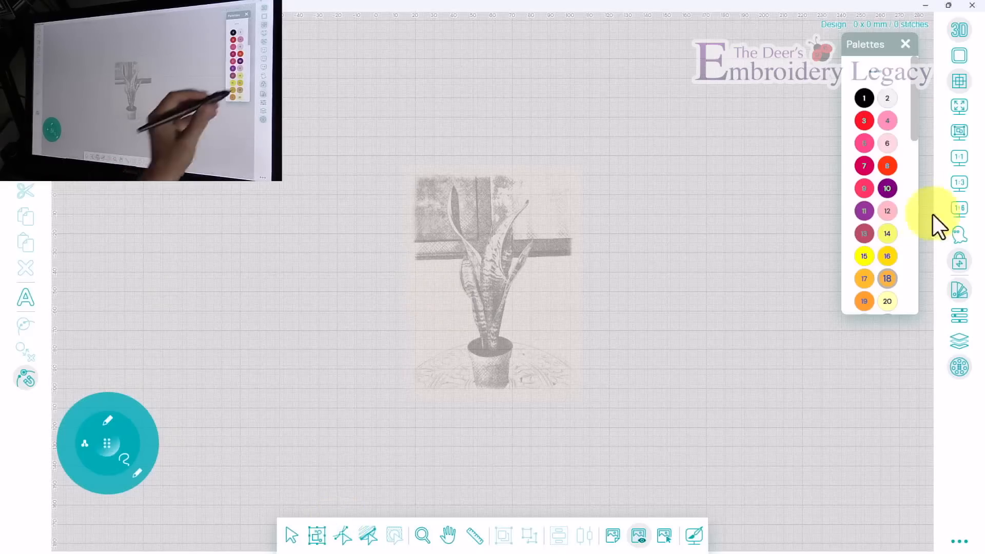
Step: Choose thread colour 40 and, at 1:6 scale, doodle a small zigzag of run stitches beside the plant pot, about 8.5 × 4.8 mm
click(960, 208)
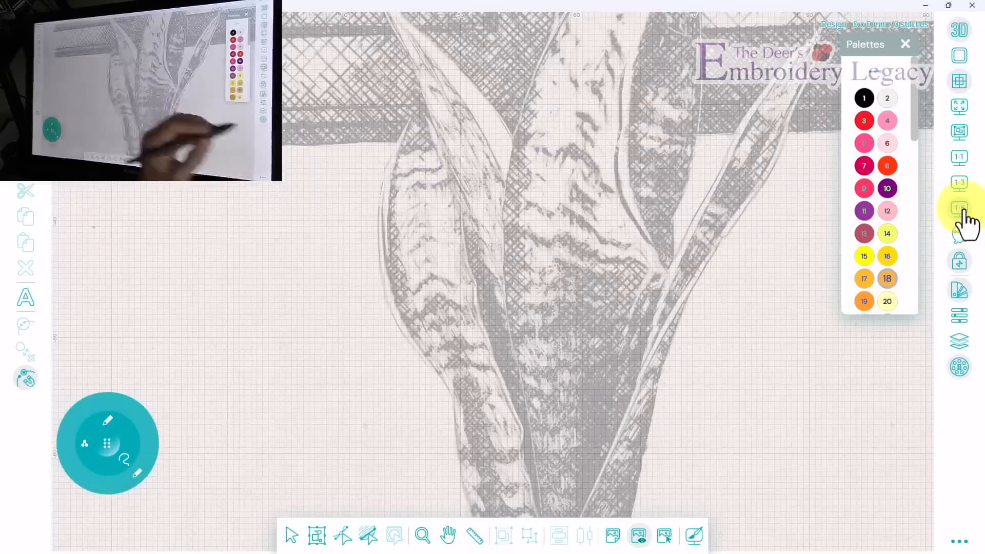
click(448, 534)
drag(504, 451, 455, 136)
click(106, 442)
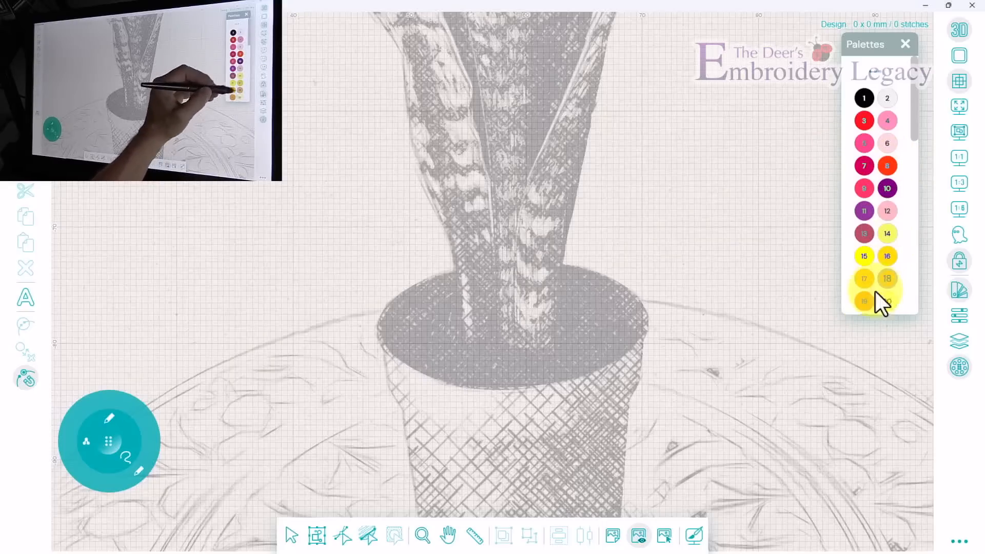
drag(914, 124, 917, 242)
click(887, 202)
mouse_move(243, 241)
mouse_down()
mouse_move(311, 287)
mouse_move(227, 253)
mouse_move(298, 297)
mouse_move(216, 258)
mouse_up()
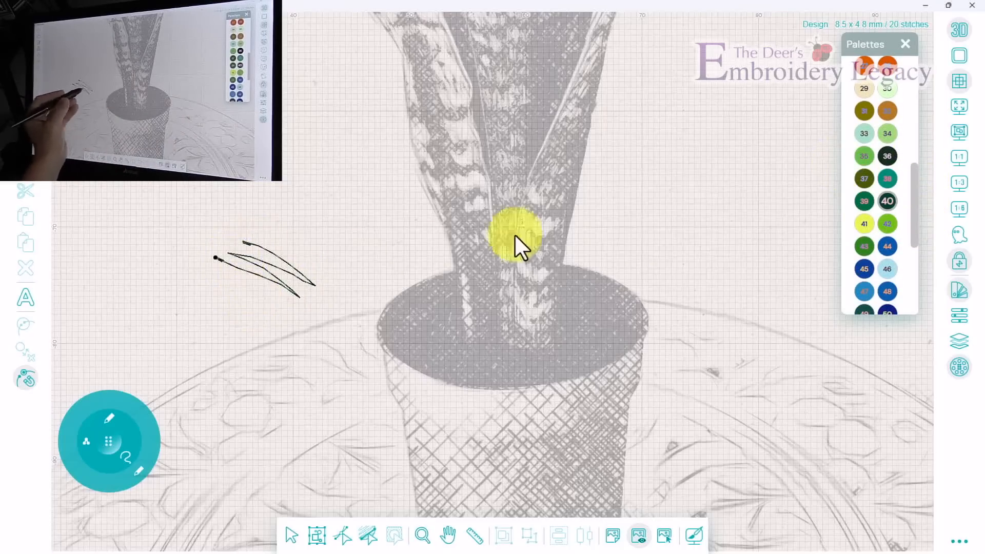
Step: Doodle a second zigzag in thread colour 45 above the first, about 13.5 × 8.8 mm overall, and compare the stitches with 3D off and on
click(864, 269)
mouse_move(324, 196)
mouse_down()
mouse_move(368, 224)
mouse_move(306, 205)
mouse_move(303, 214)
mouse_move(350, 245)
mouse_up()
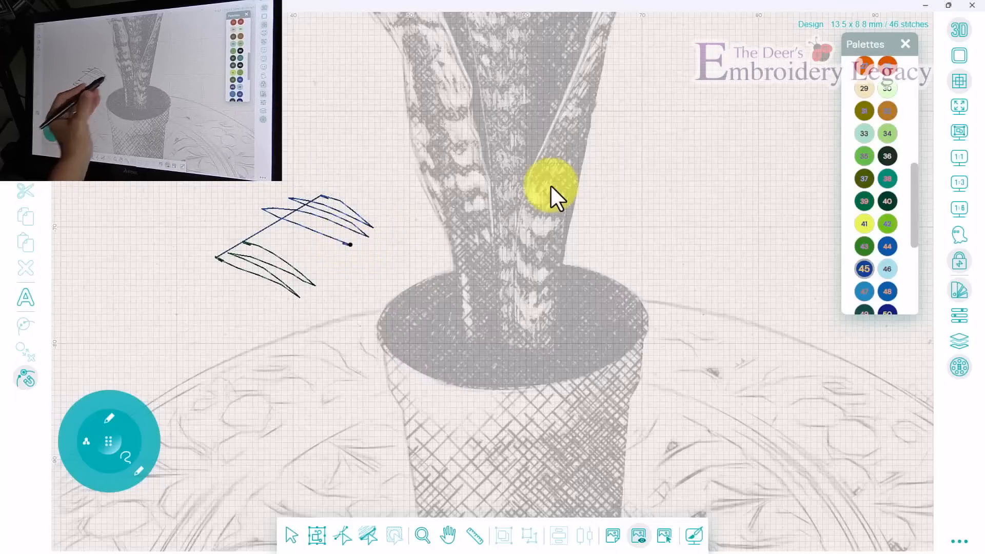
click(956, 36)
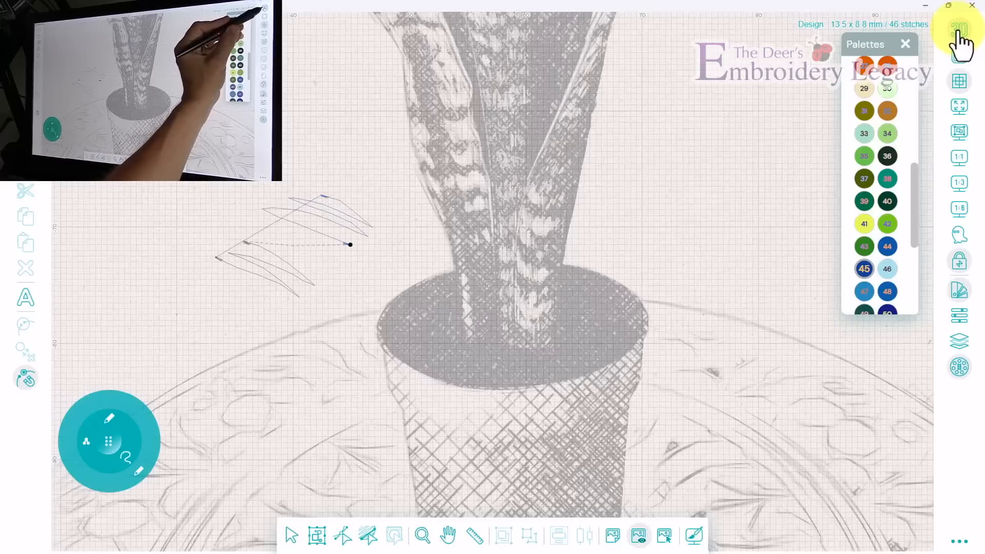
click(957, 36)
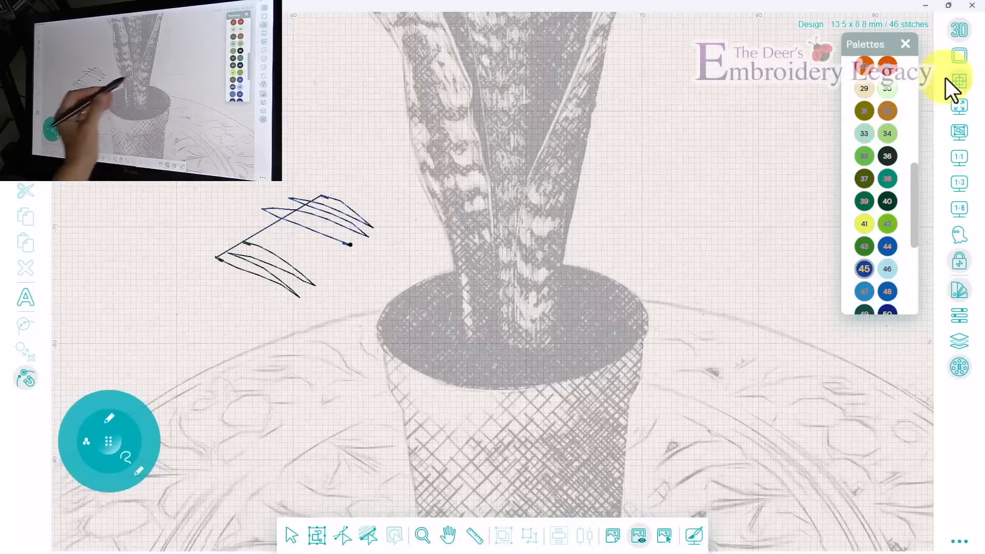
Step: Undo both practice zigzags, drawn in thread colours 45 and 40
click(25, 136)
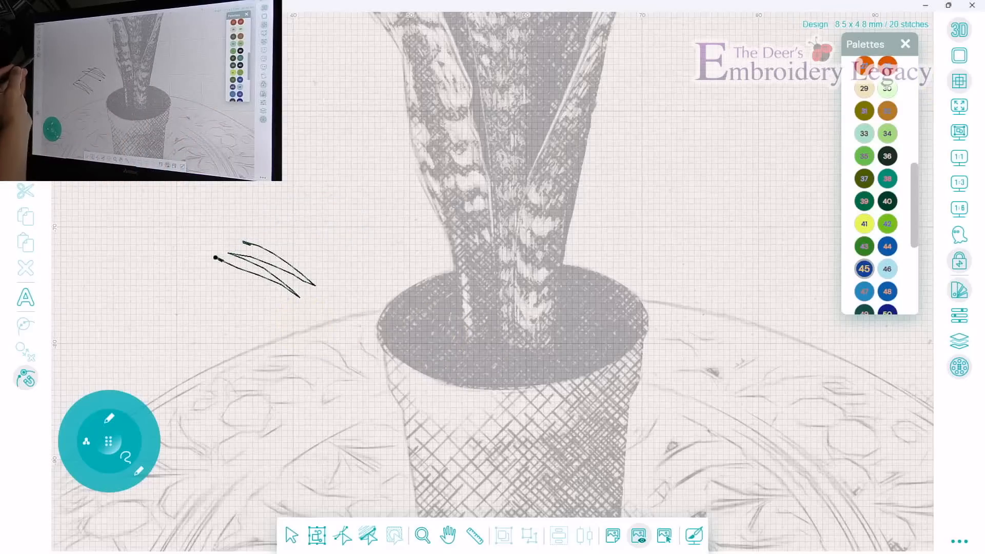
click(26, 136)
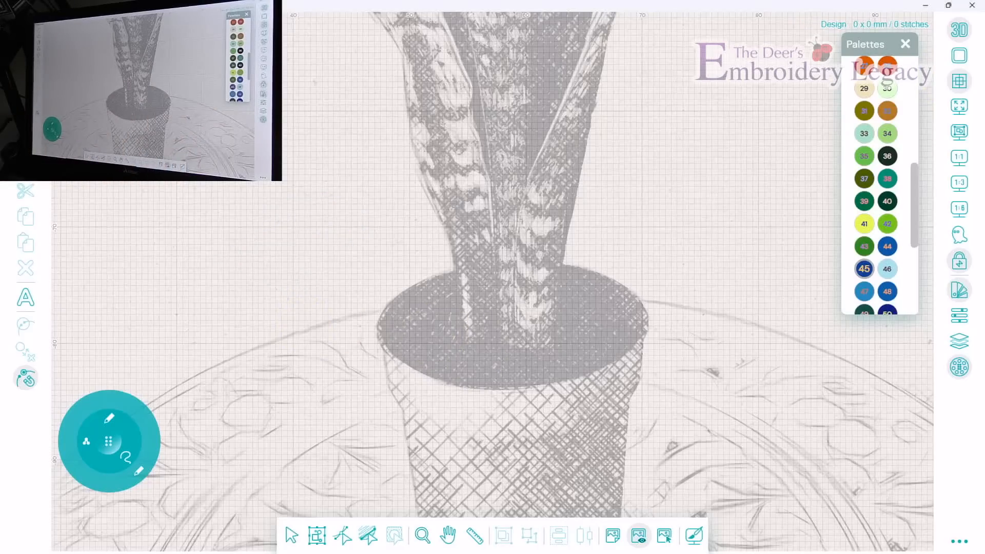